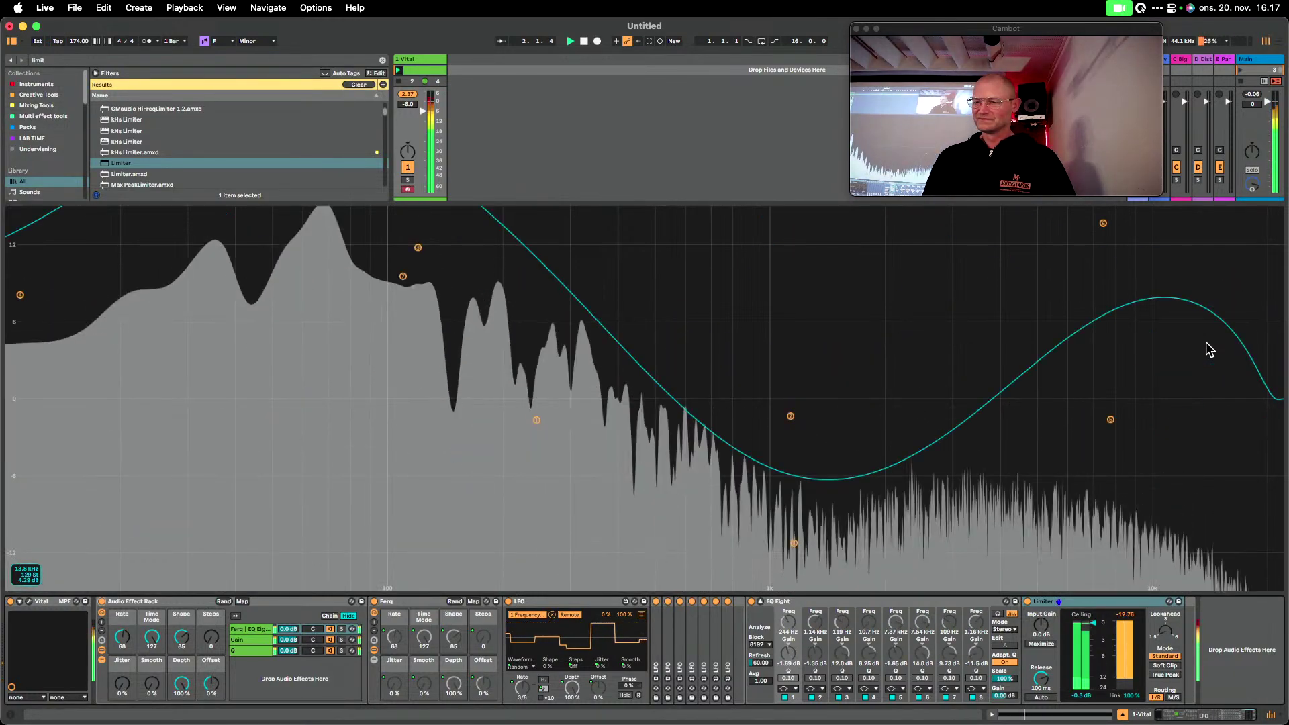
# Set the Audio Effect Rack's Smooth macro to 71% and its Rate macro to 36.
pyautogui.moveTo(123, 643); pyautogui.dragTo(124, 635)
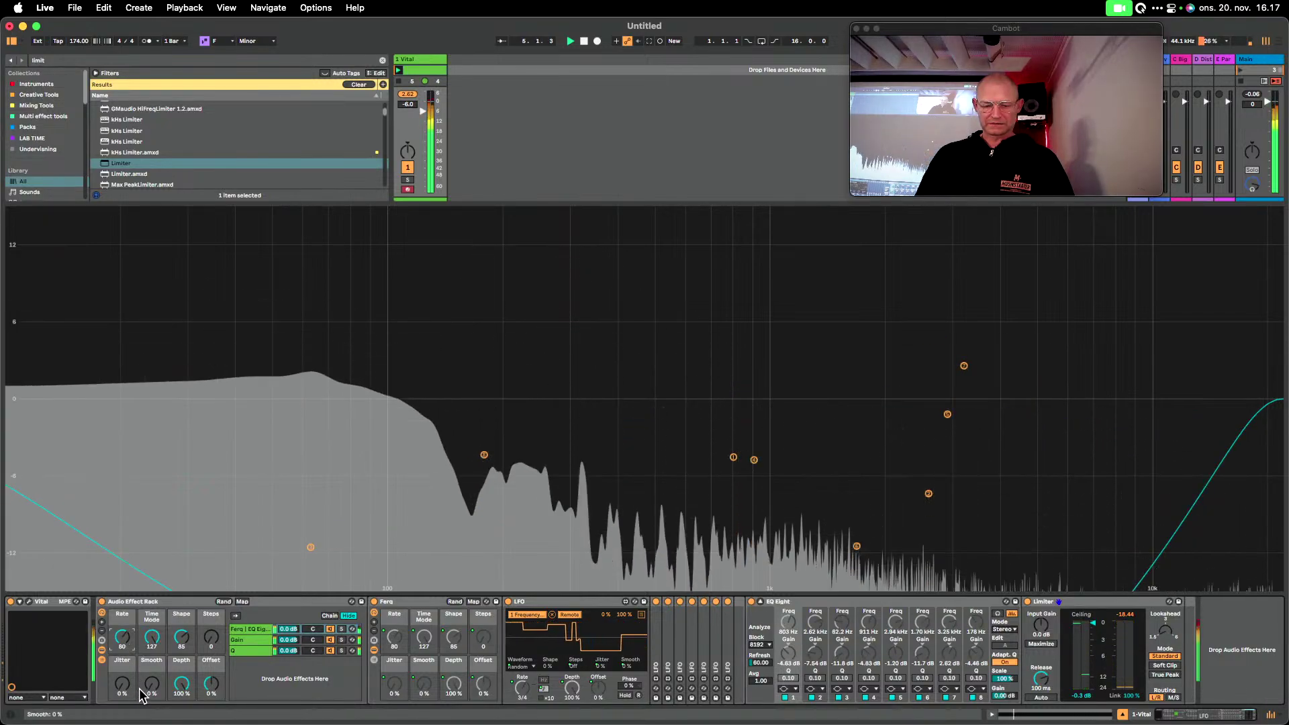
pyautogui.moveTo(151, 684); pyautogui.dragTo(152, 665)
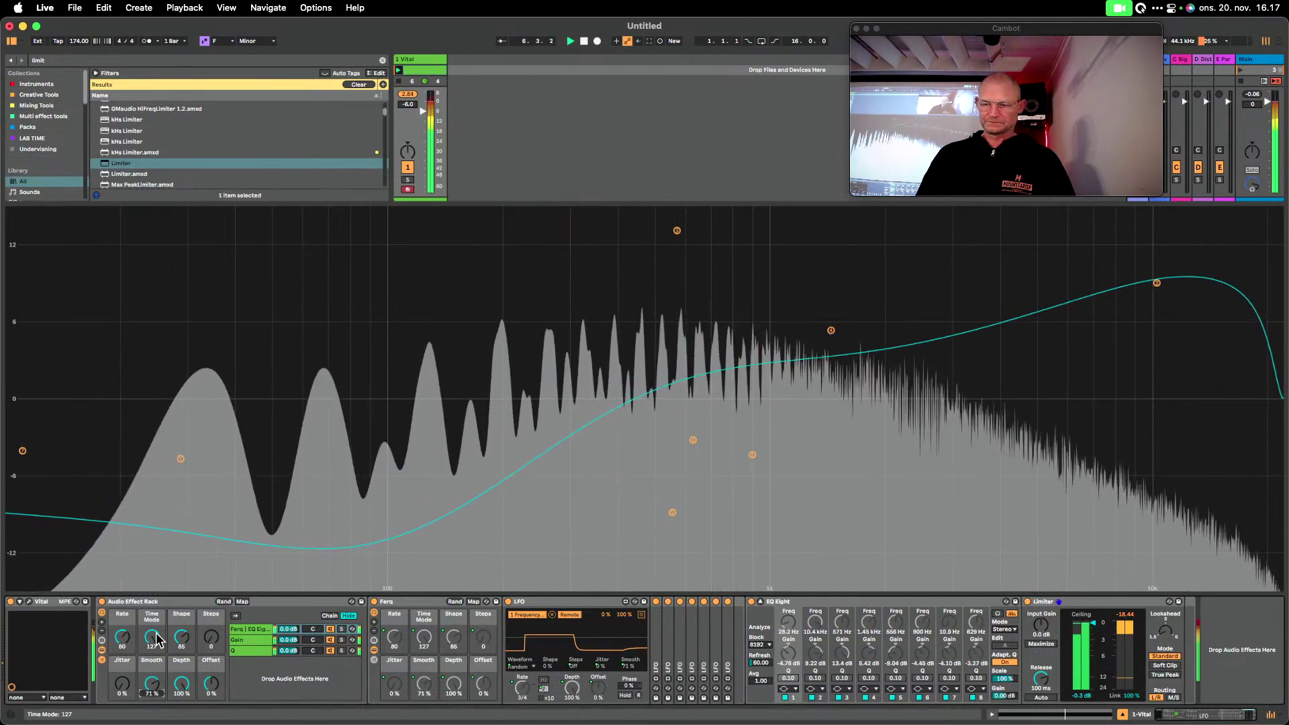
pyautogui.moveTo(122, 637); pyautogui.dragTo(122, 668)
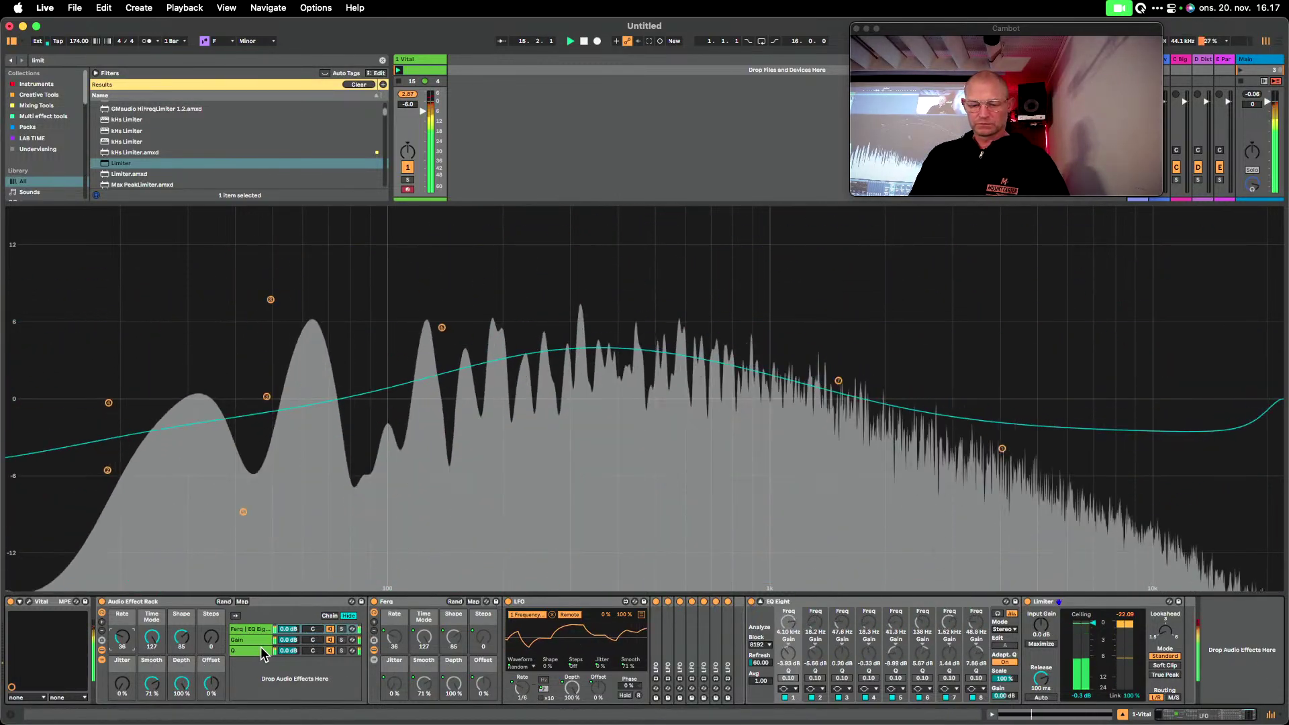
# Set the Q chain's Depth to 39.4% and Offset to 18%, and lower the Gain and Q chain volumes to -inf dB.
pyautogui.click(261, 650)
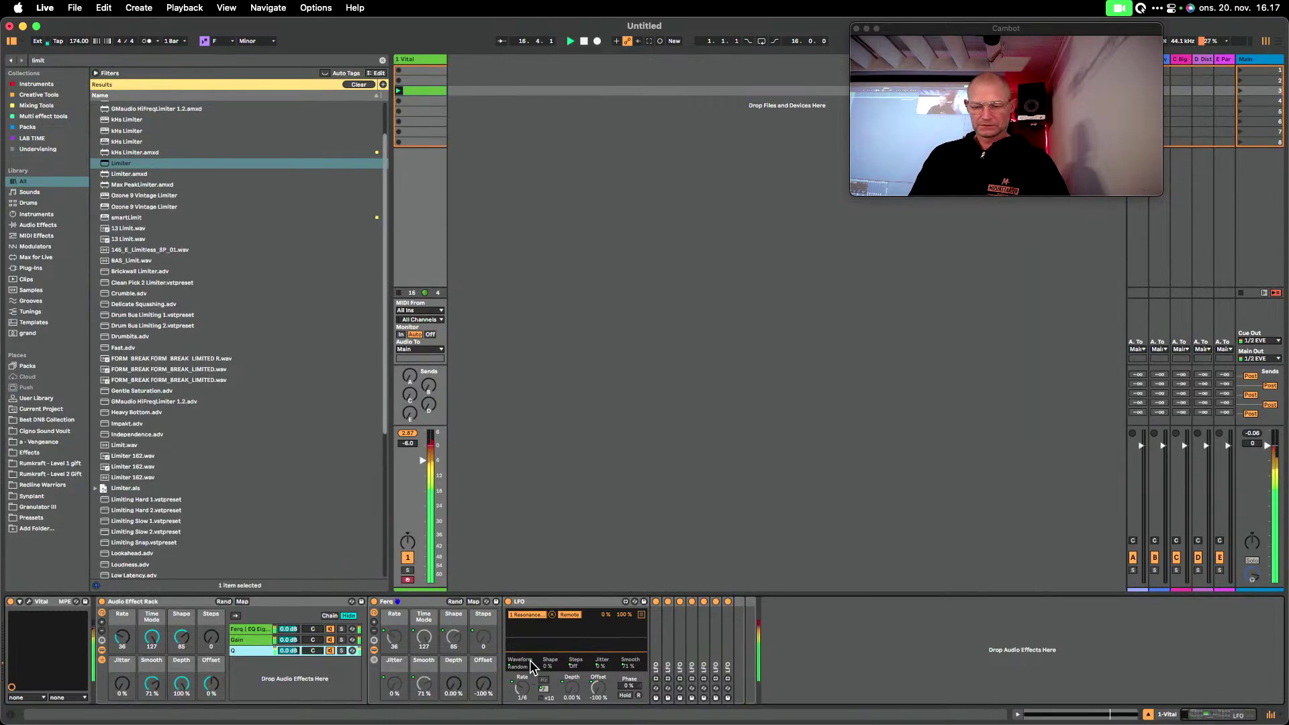
pyautogui.moveTo(461, 682); pyautogui.dragTo(462, 662)
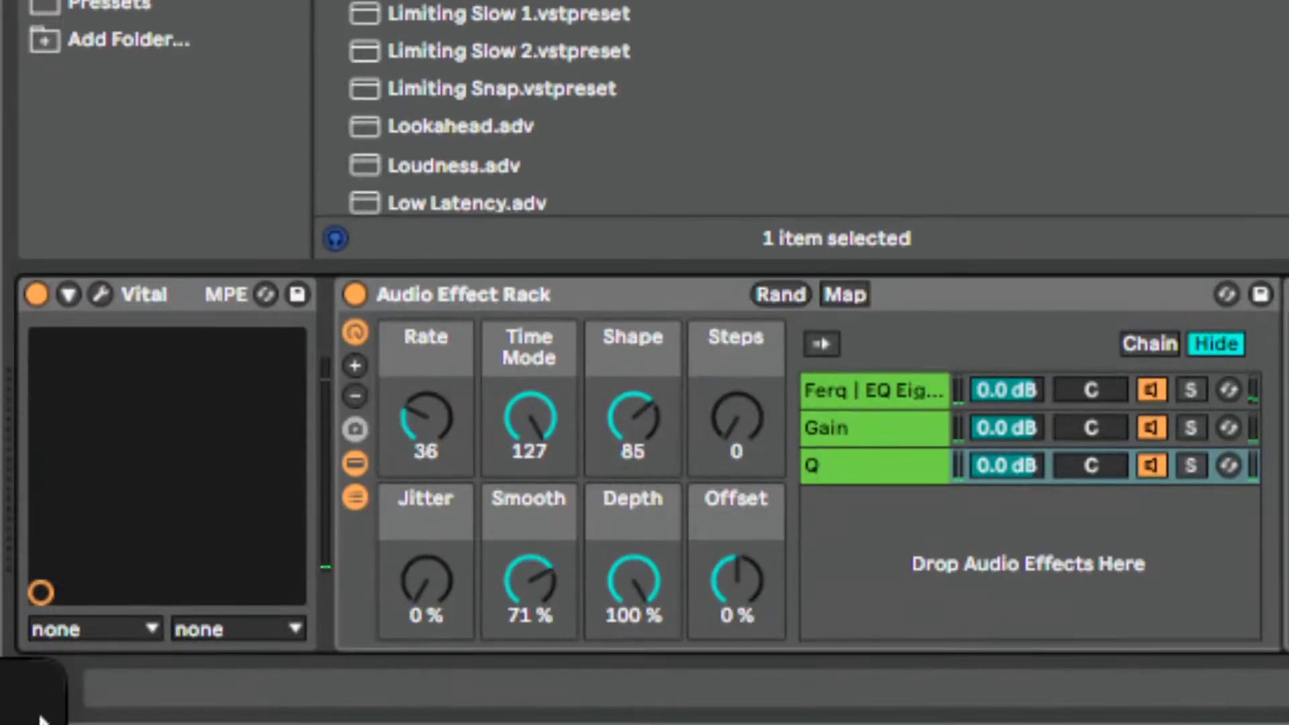
pyautogui.moveTo(1006, 427); pyautogui.dragTo(1045, 465)
pyautogui.click(1013, 475)
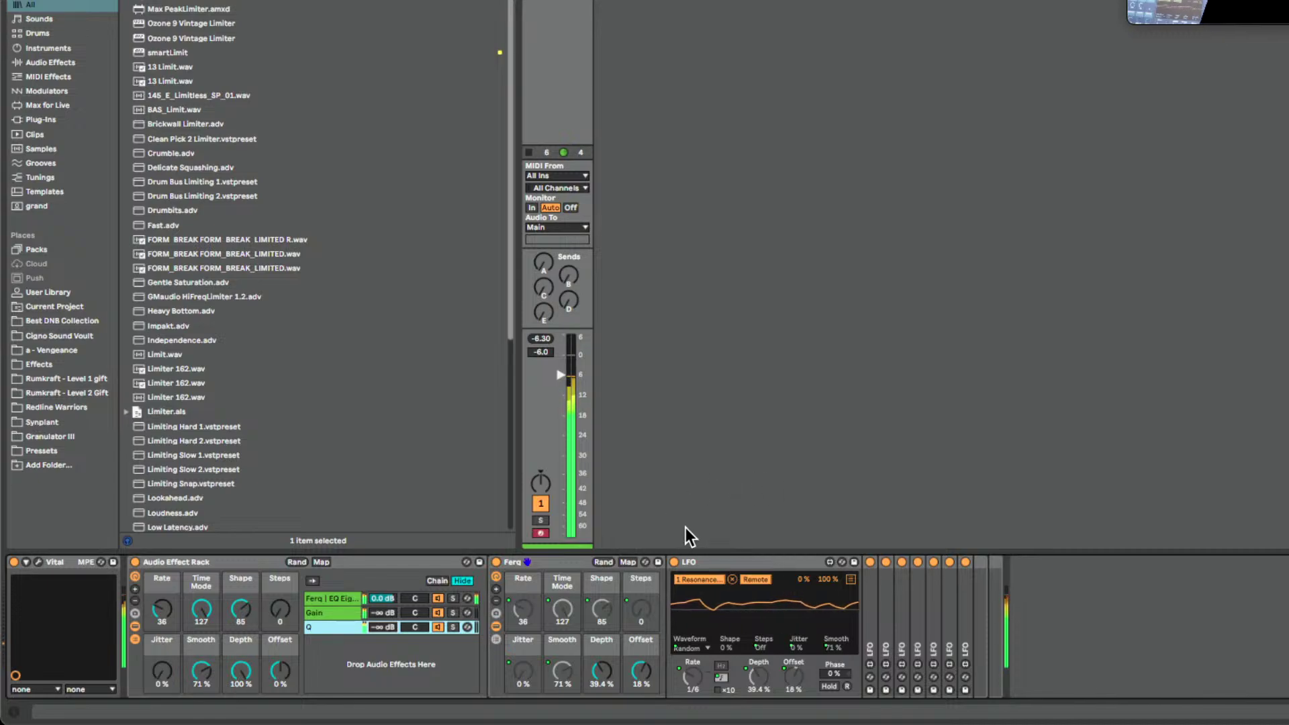
# Collapse the enlarged EQ Eight display in the Ferq chain and set the rack's Shape macro to 96.
pyautogui.click(332, 599)
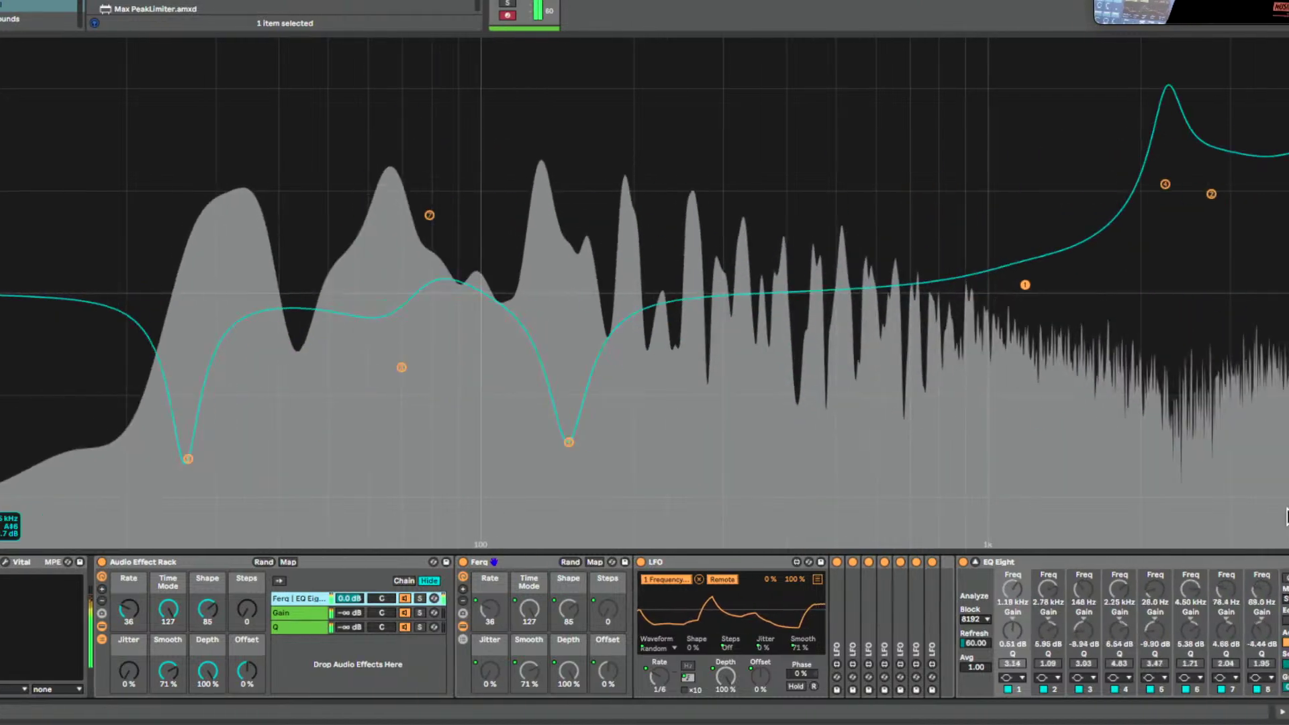
pyautogui.click(977, 562)
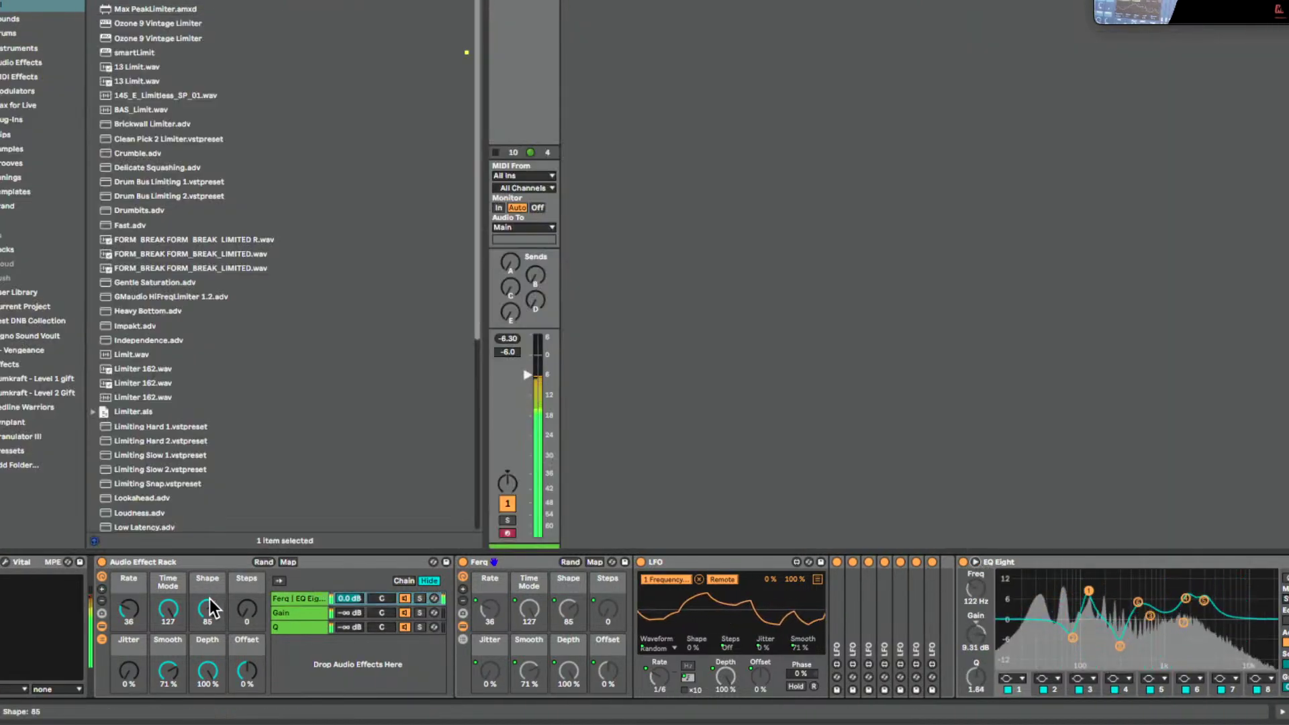
pyautogui.moveTo(208, 609)
pyautogui.mouseDown()
pyautogui.moveTo(208, 591)
pyautogui.moveTo(208, 601)
pyautogui.mouseUp()
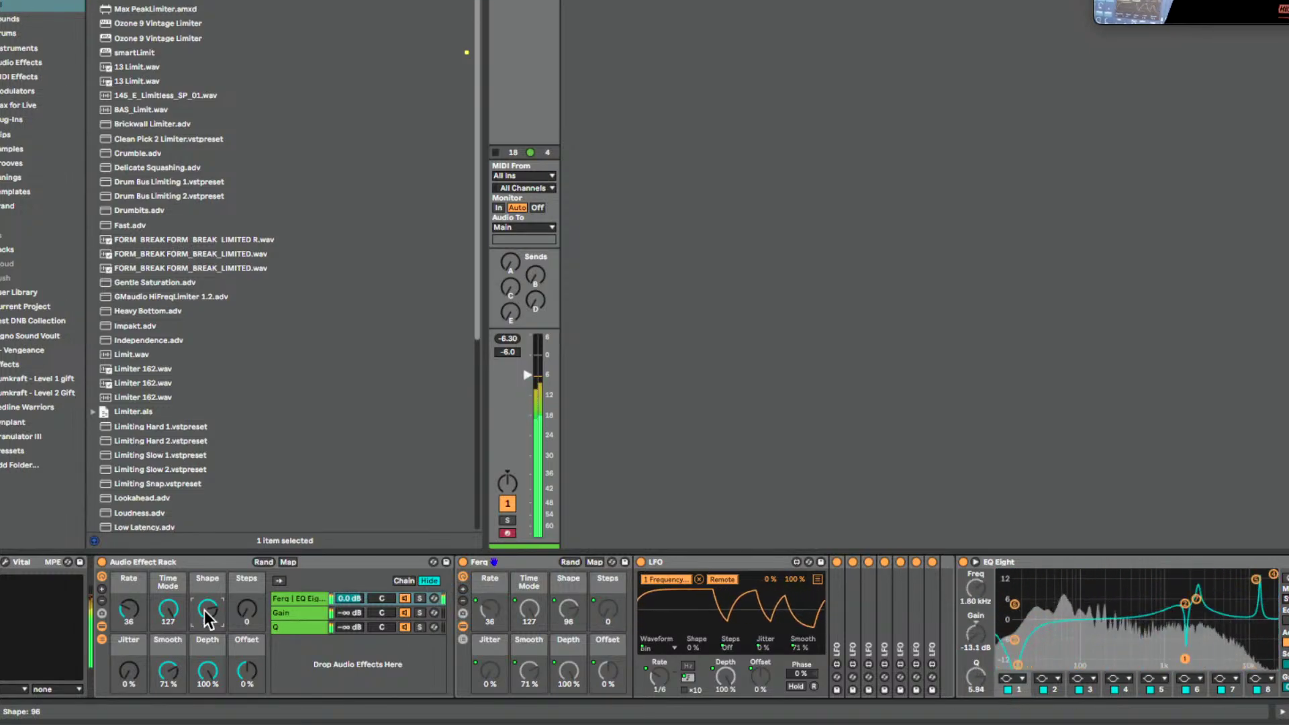
# Set the Q chain's Depth to 15.7% and Offset to -62%.
pyautogui.click(309, 627)
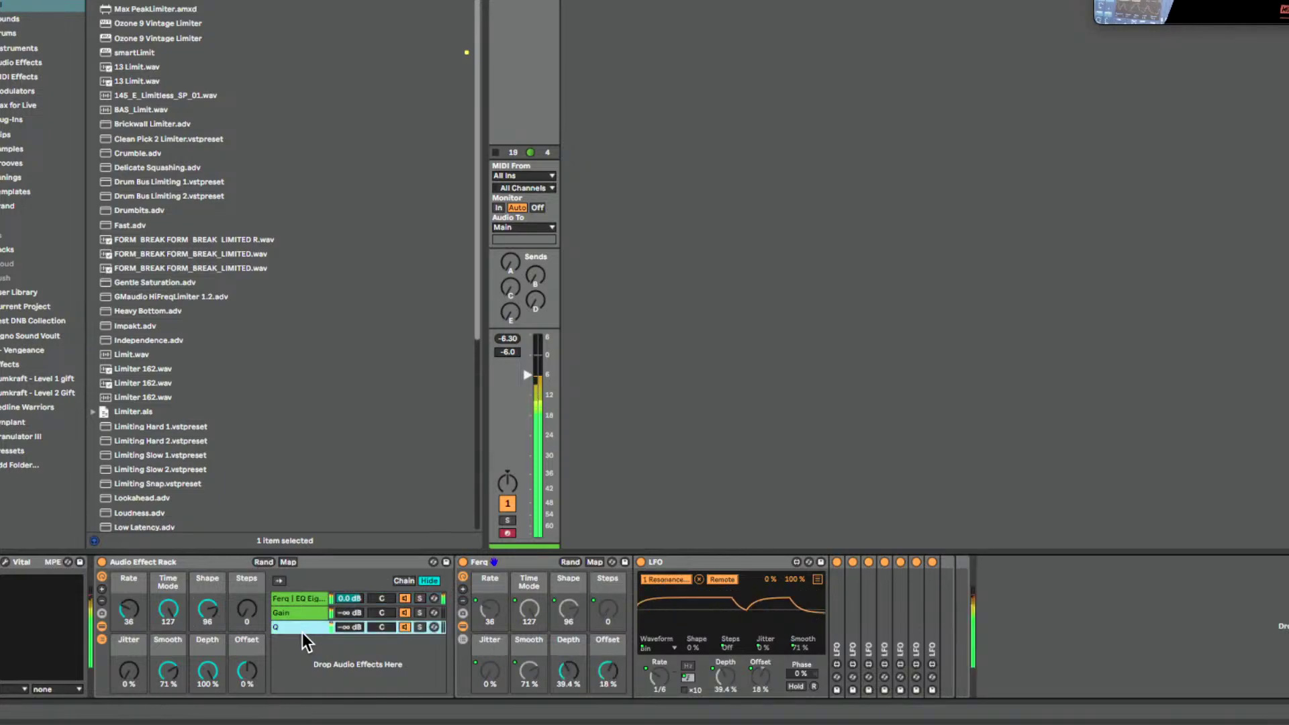
pyautogui.moveTo(608, 671); pyautogui.dragTo(576, 679)
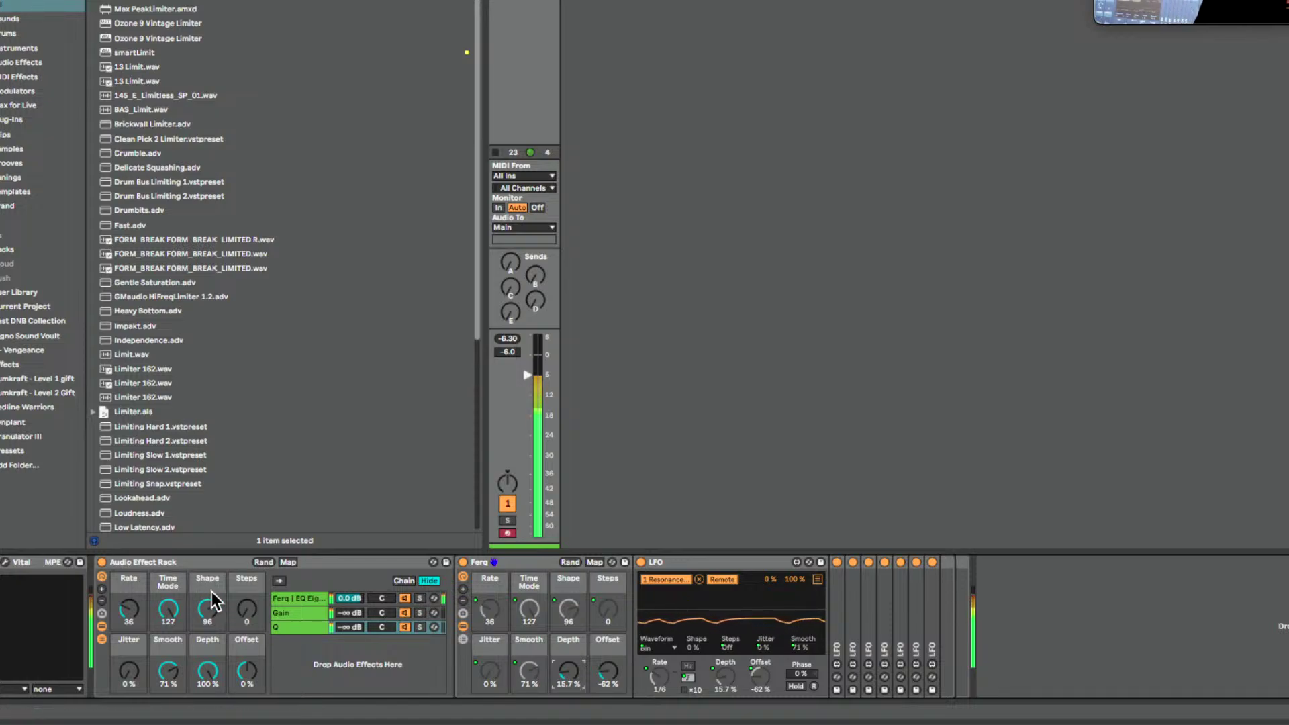
# Raise send B and send A on the Vital track.
pyautogui.click(535, 275)
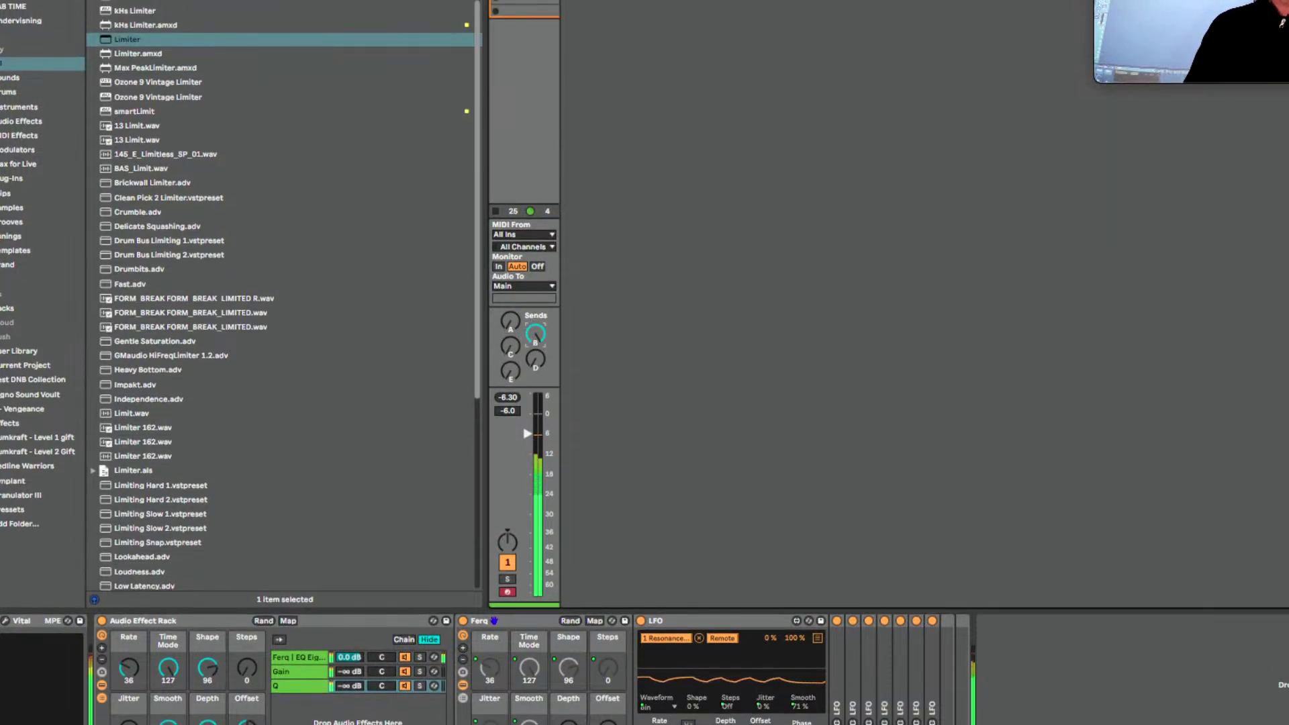
pyautogui.moveTo(507, 327); pyautogui.dragTo(507, 315)
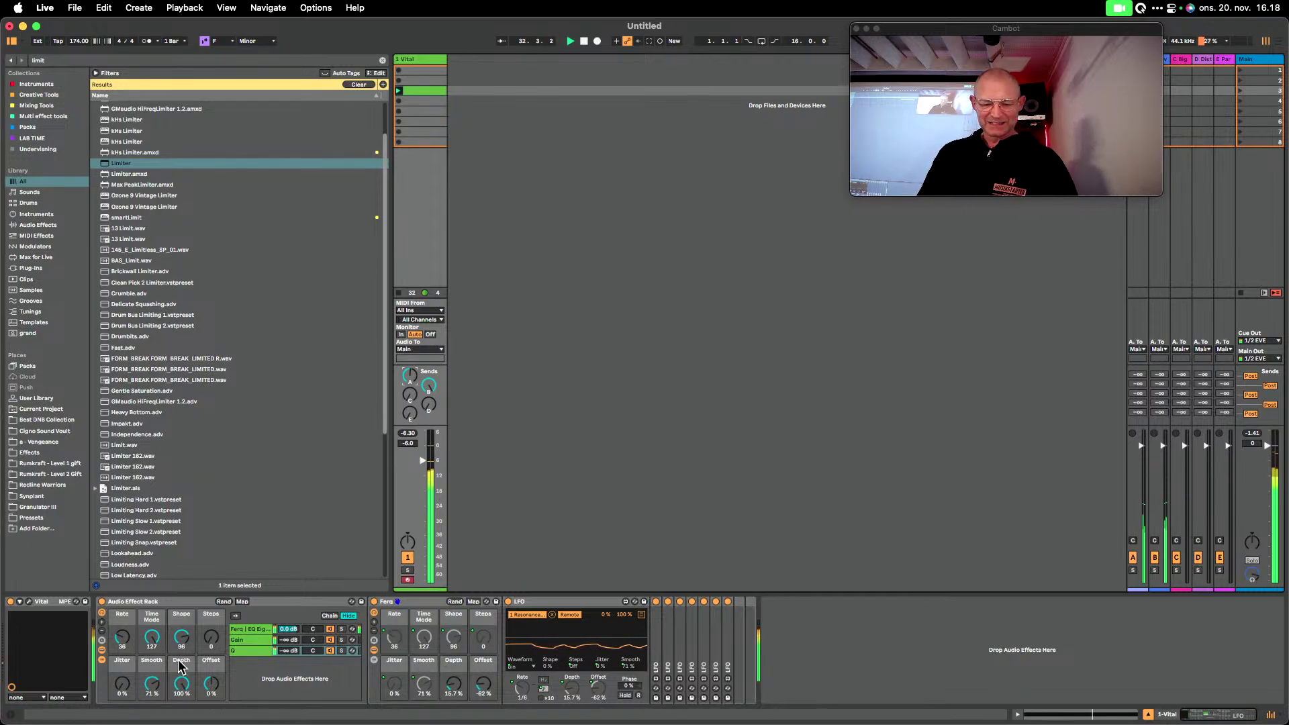
# Set the rack's Smooth macro to 100% and Offset to -61%, and reduce its Depth.
pyautogui.moveTo(152, 683); pyautogui.dragTo(152, 652)
pyautogui.moveTo(182, 683); pyautogui.dragTo(181, 687)
pyautogui.moveTo(211, 684); pyautogui.dragTo(211, 691)
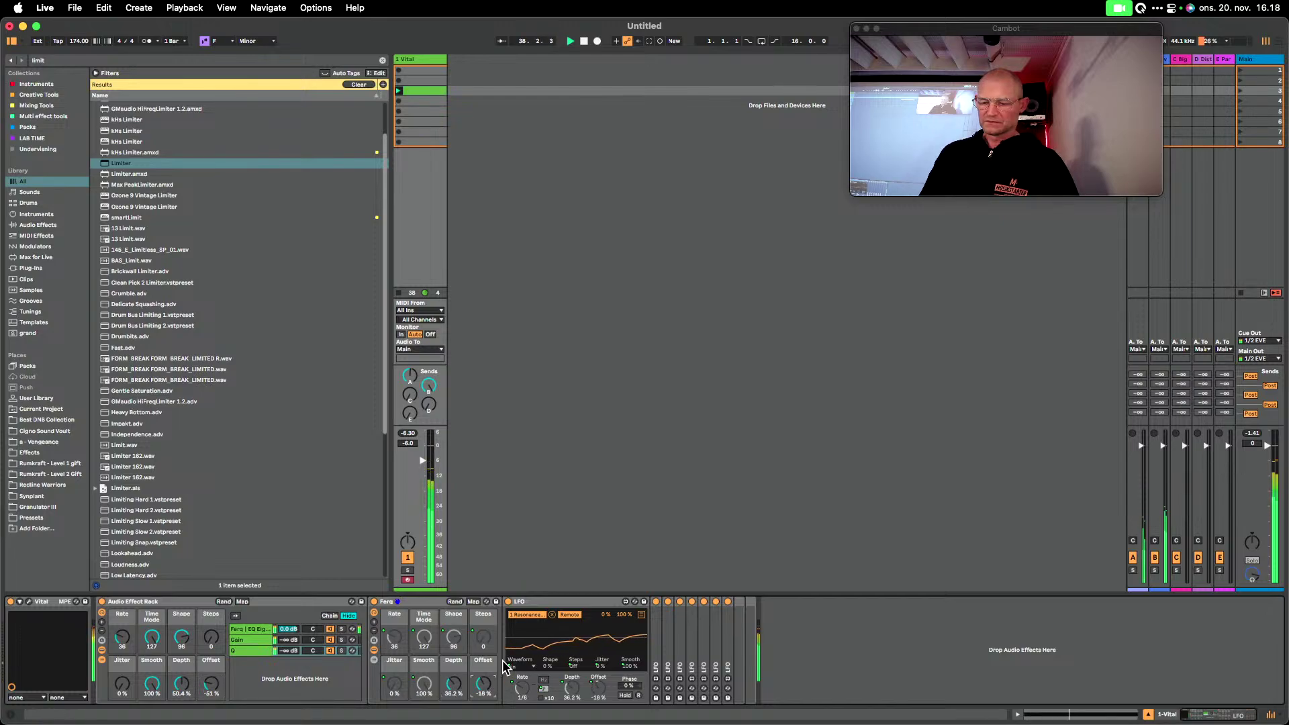
# Move EQ Eight and the Limiter out of the Ferq chain so they sit after the Audio Effect Rack.
pyautogui.click(256, 628)
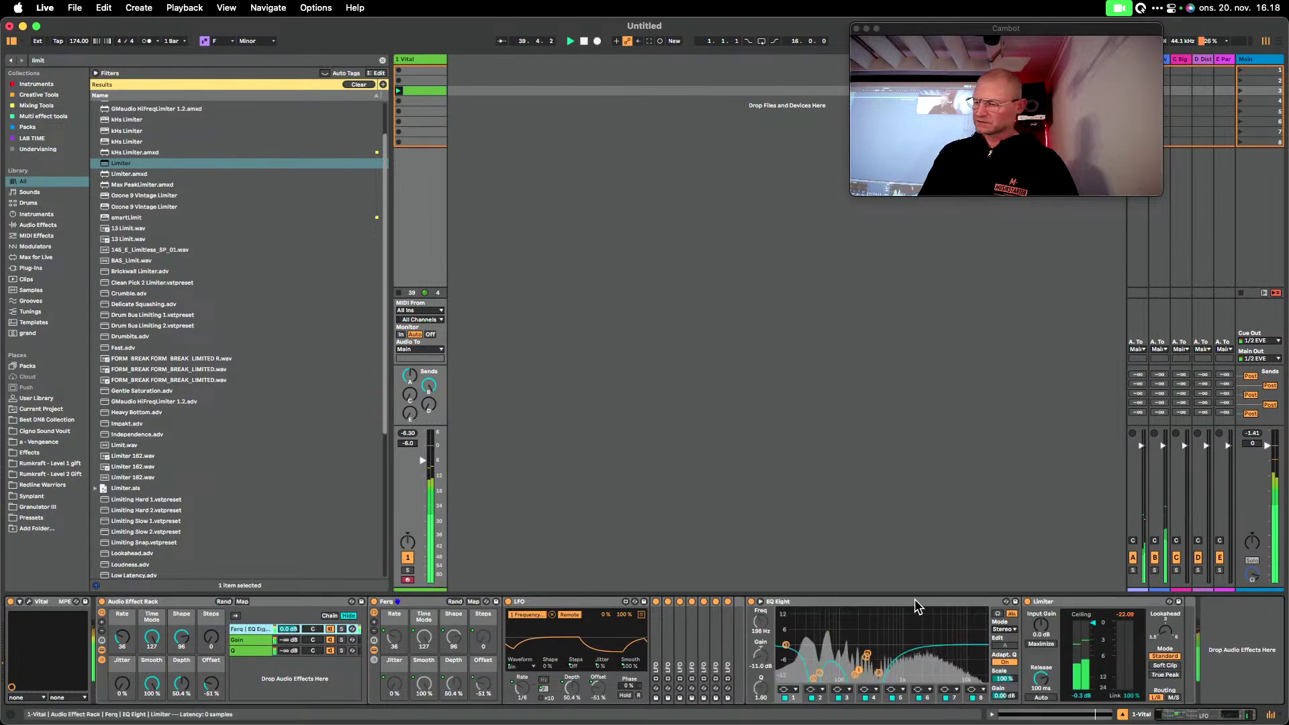
pyautogui.moveTo(1135, 601)
pyautogui.mouseDown()
pyautogui.moveTo(1209, 607)
pyautogui.moveTo(917, 605)
pyautogui.moveTo(1032, 615)
pyautogui.mouseUp()
pyautogui.click(242, 641)
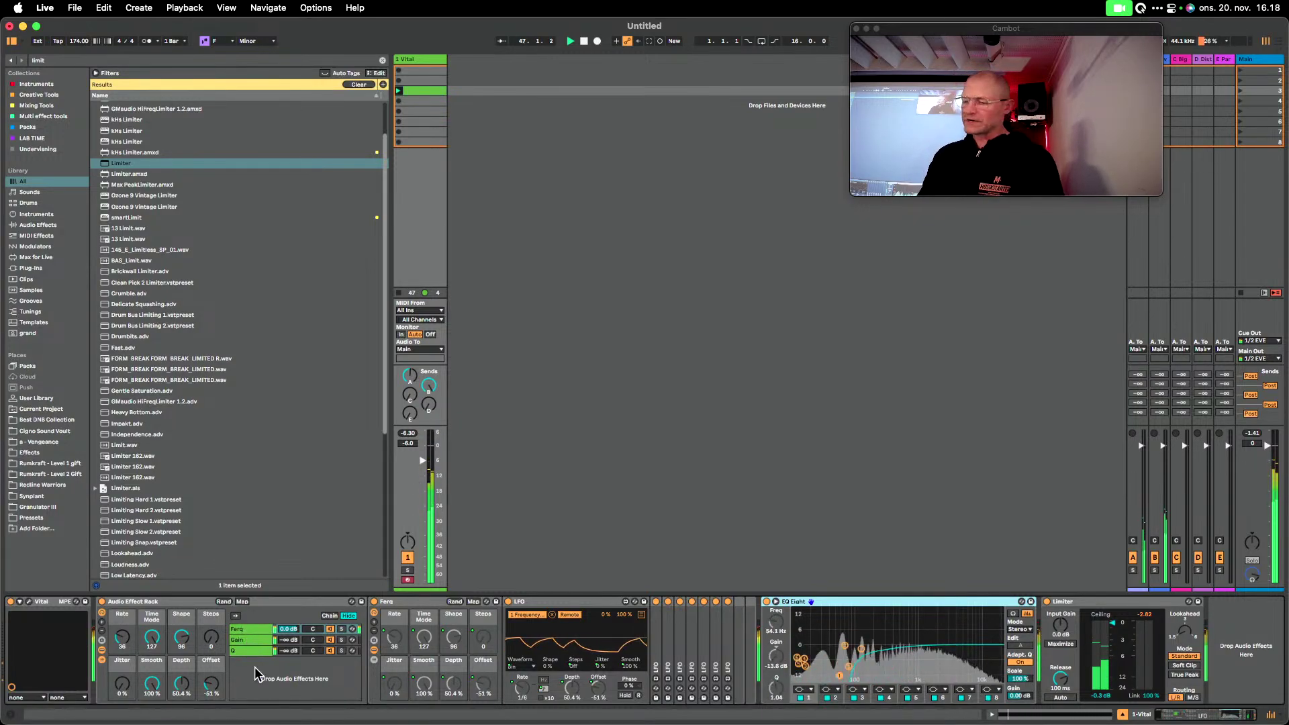
# Set the rack macros to Depth 37.8%, Rate 87, Offset 1%, Smooth 0% and Shape 37.
pyautogui.moveTo(181, 683); pyautogui.dragTo(123, 691)
pyautogui.moveTo(123, 638); pyautogui.dragTo(122, 624)
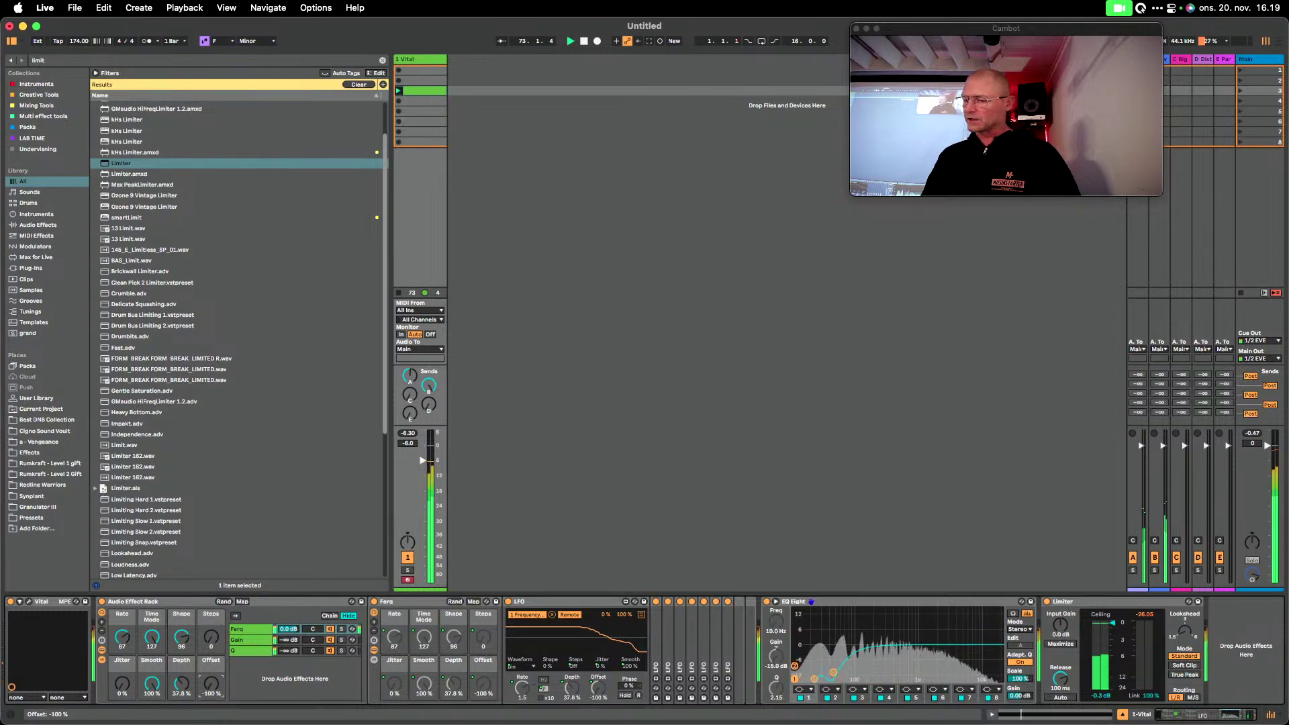
pyautogui.moveTo(211, 684); pyautogui.dragTo(212, 638)
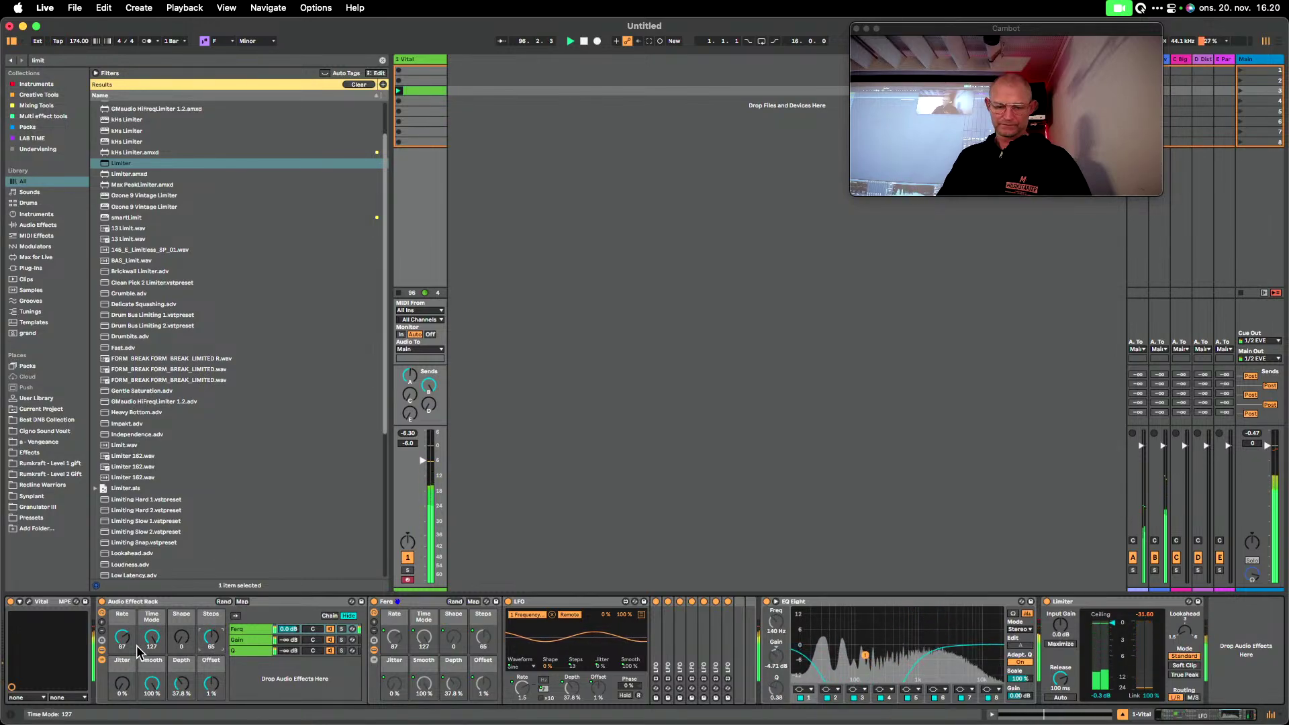
pyautogui.moveTo(152, 684); pyautogui.dragTo(152, 693)
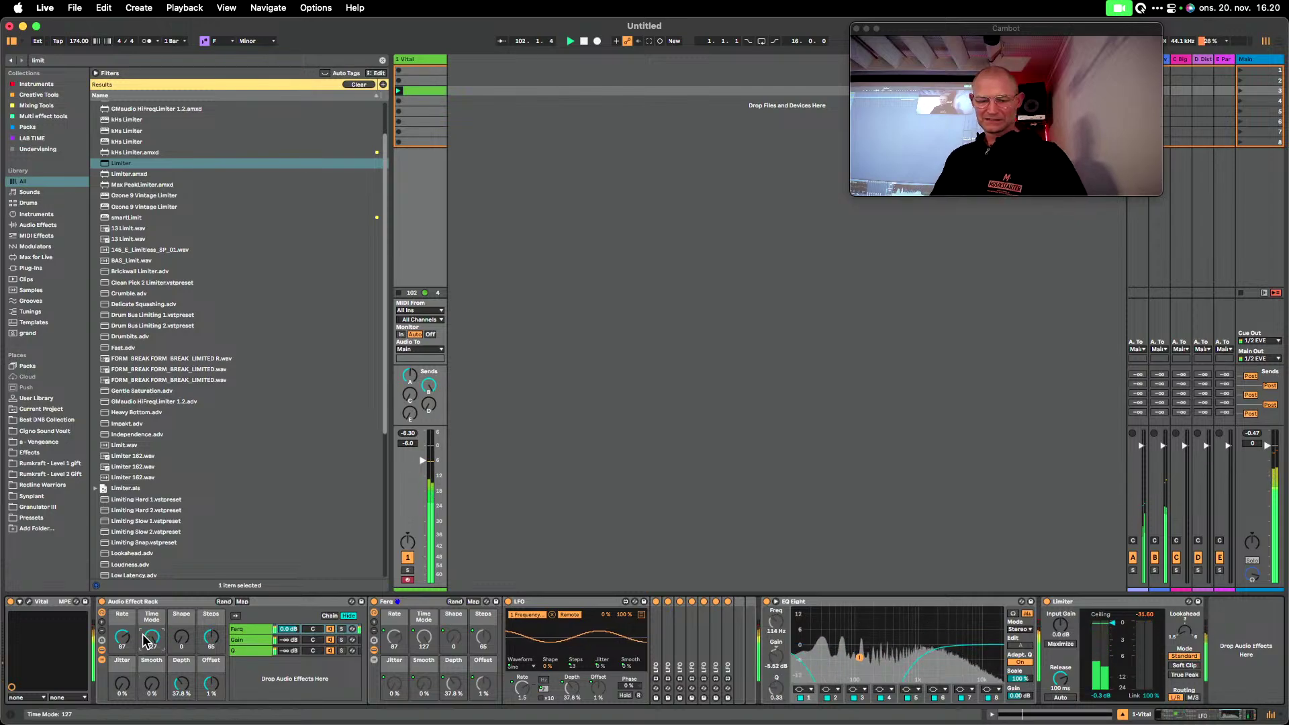
pyautogui.moveTo(181, 638); pyautogui.dragTo(181, 629)
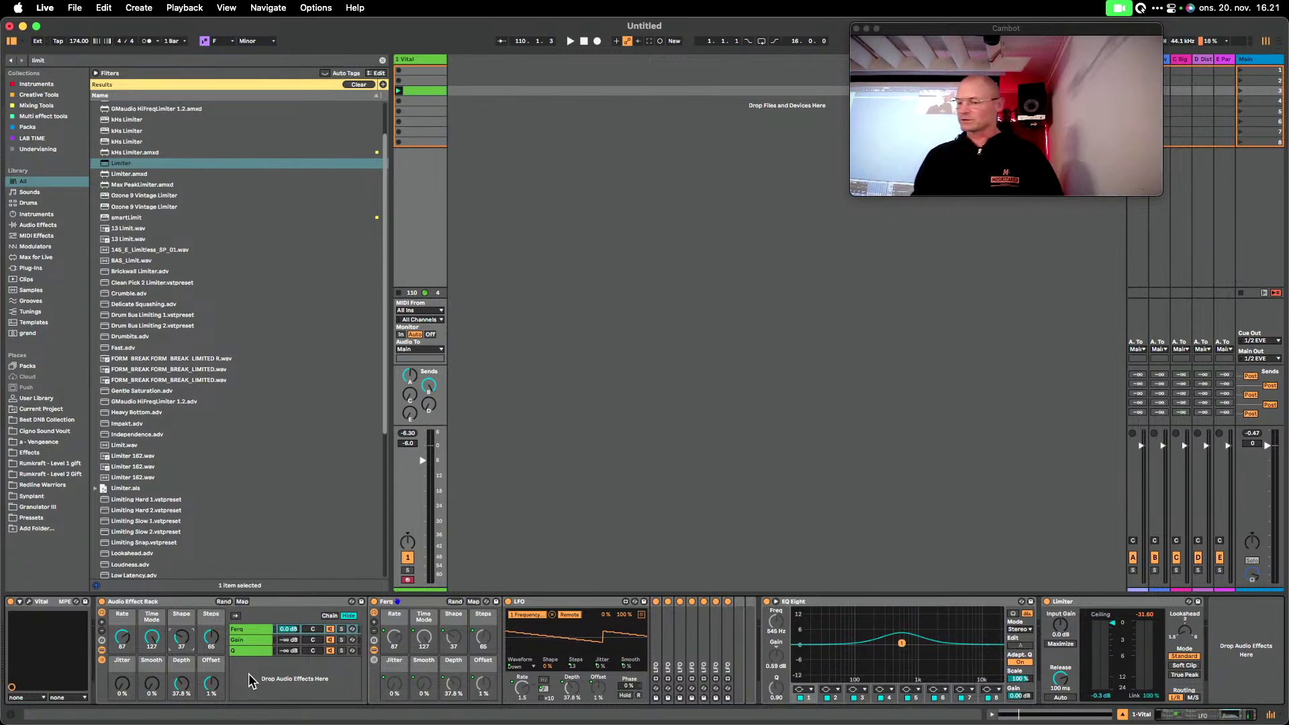
# Delete the Audio Effect Rack, search the browser for "cigno" and load Cigno - Crazy split Chain Random EQ.adg on the Vital track.
pyautogui.click(157, 603)
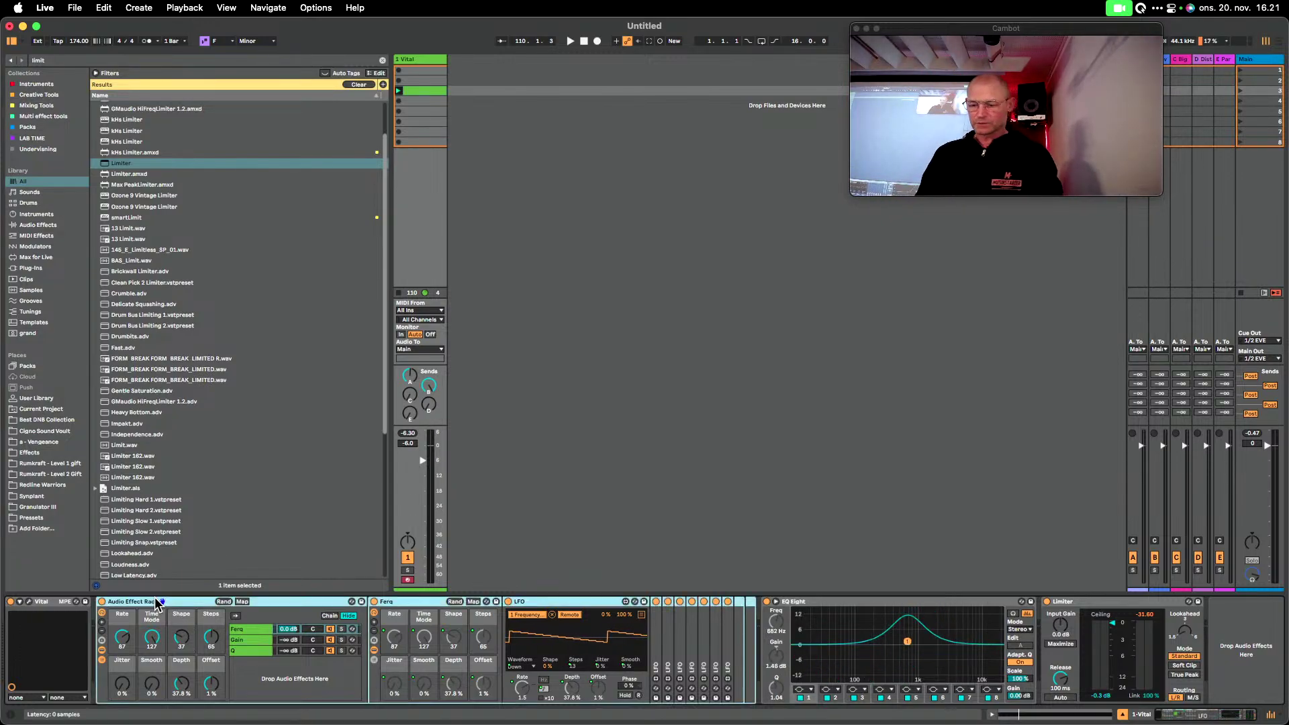
pyautogui.press('Delete')
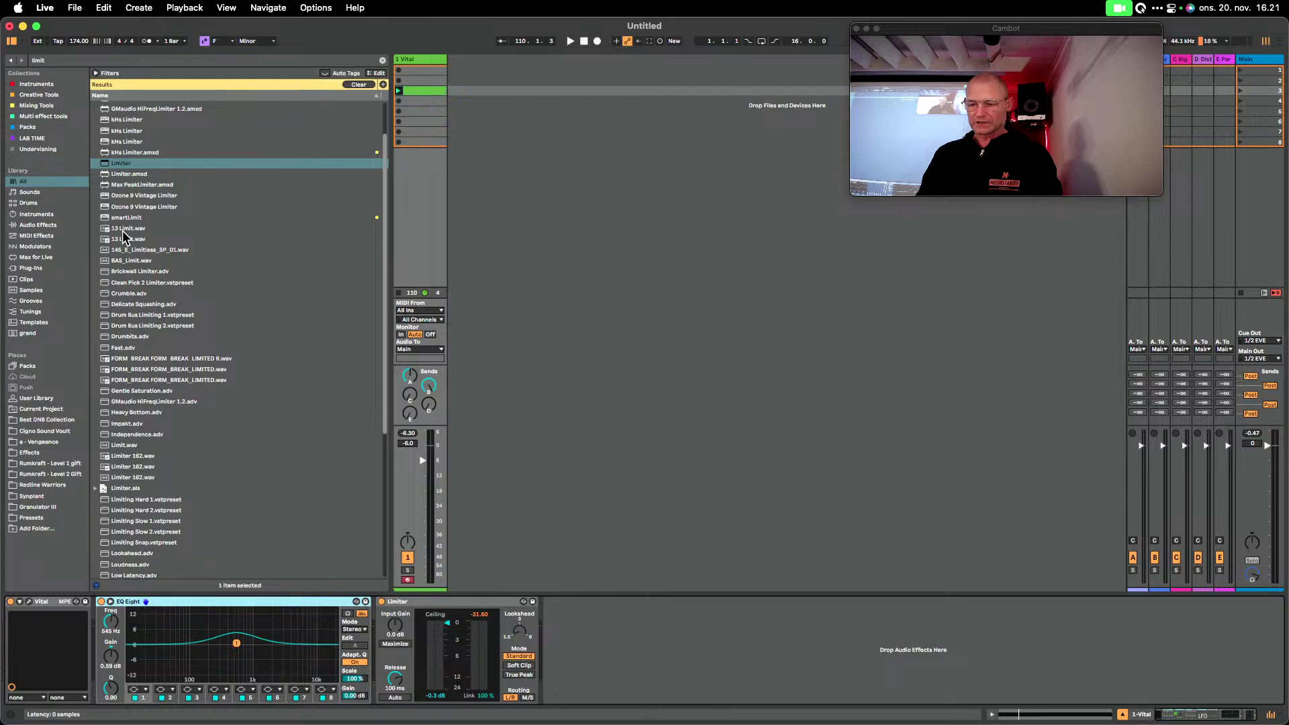
pyautogui.press('super+f')
pyautogui.write('clgno')
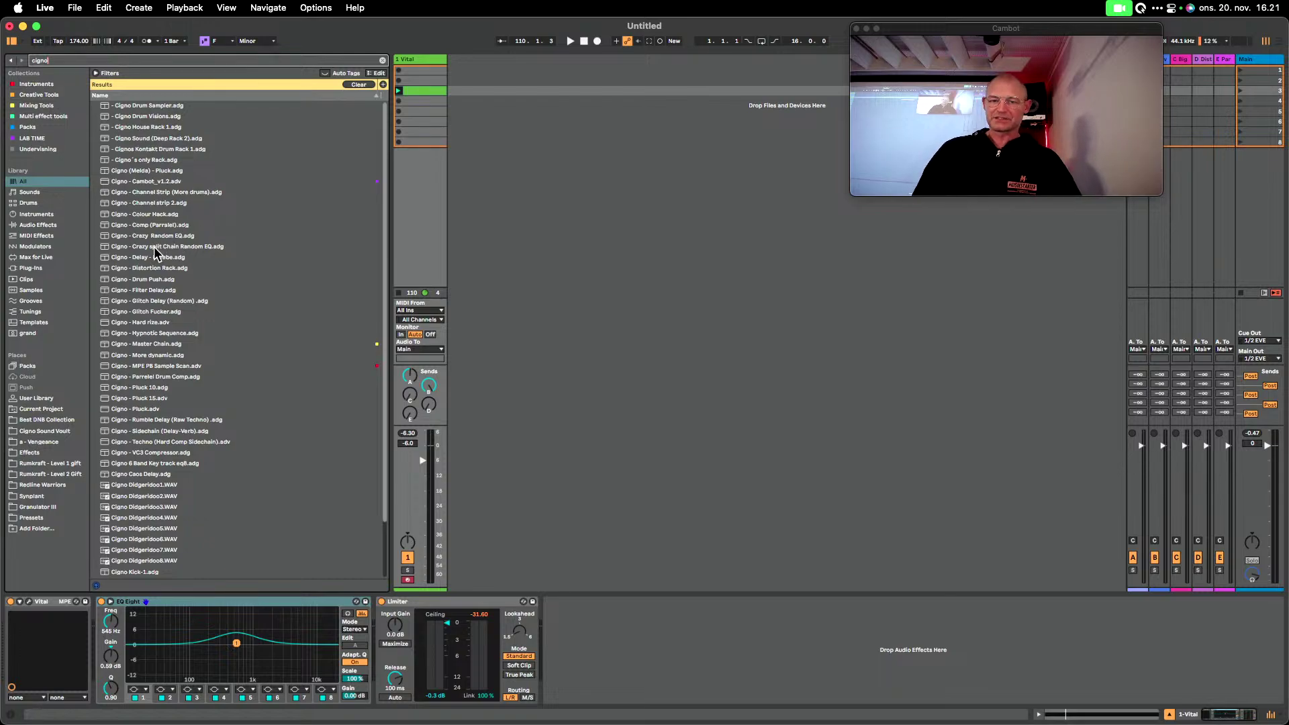
pyautogui.moveTo(155, 248); pyautogui.dragTo(405, 196)
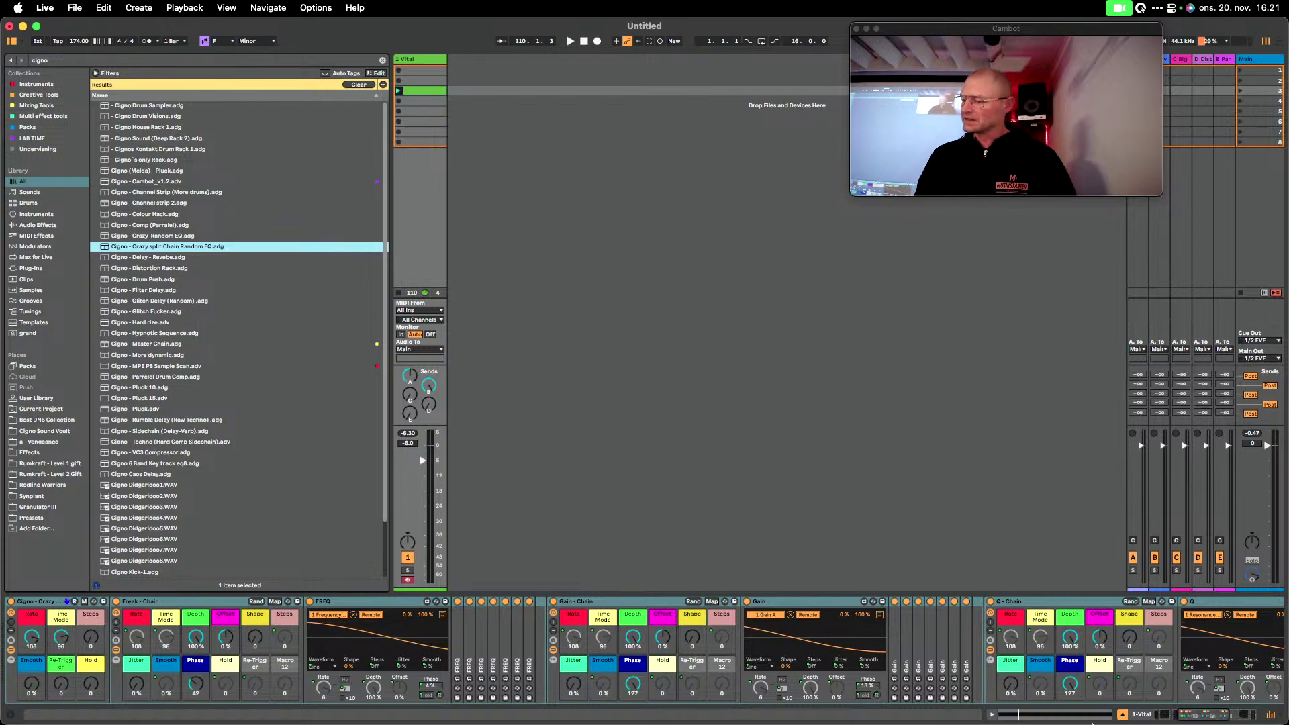
# Expand the display of the EQ Eight inside the newly loaded random EQ rack.
pyautogui.moveTo(1186, 717); pyautogui.dragTo(1213, 718)
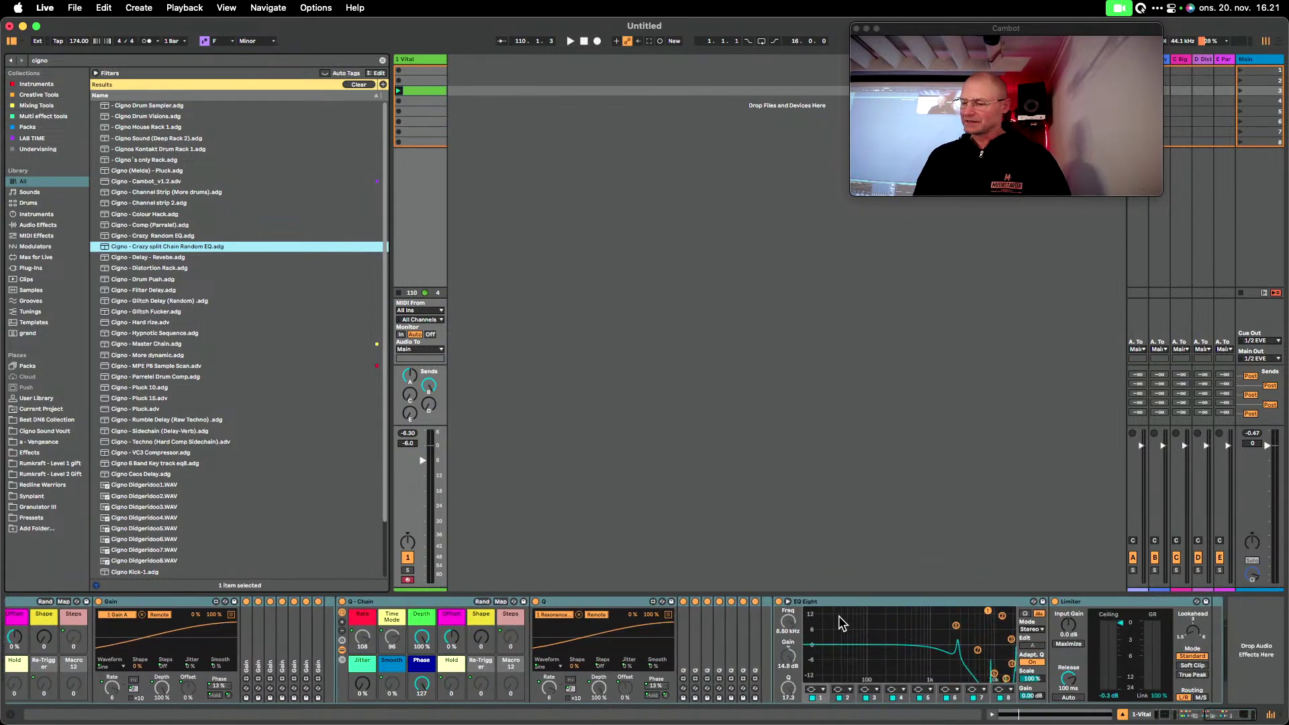
pyautogui.click(1040, 614)
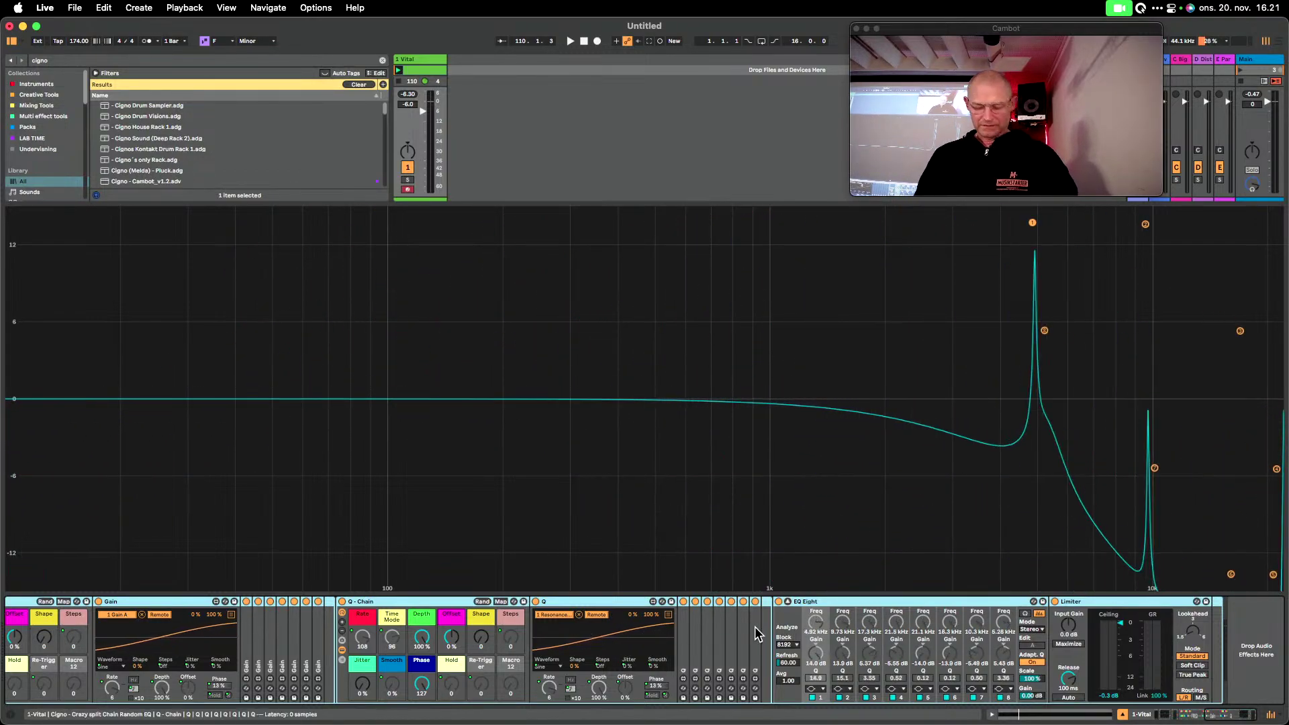
# Set the Phase macro to 31 in the Freak-Chain rack and to 0 in the Q-Chain rack.
pyautogui.moveTo(1229, 716); pyautogui.dragTo(1184, 720)
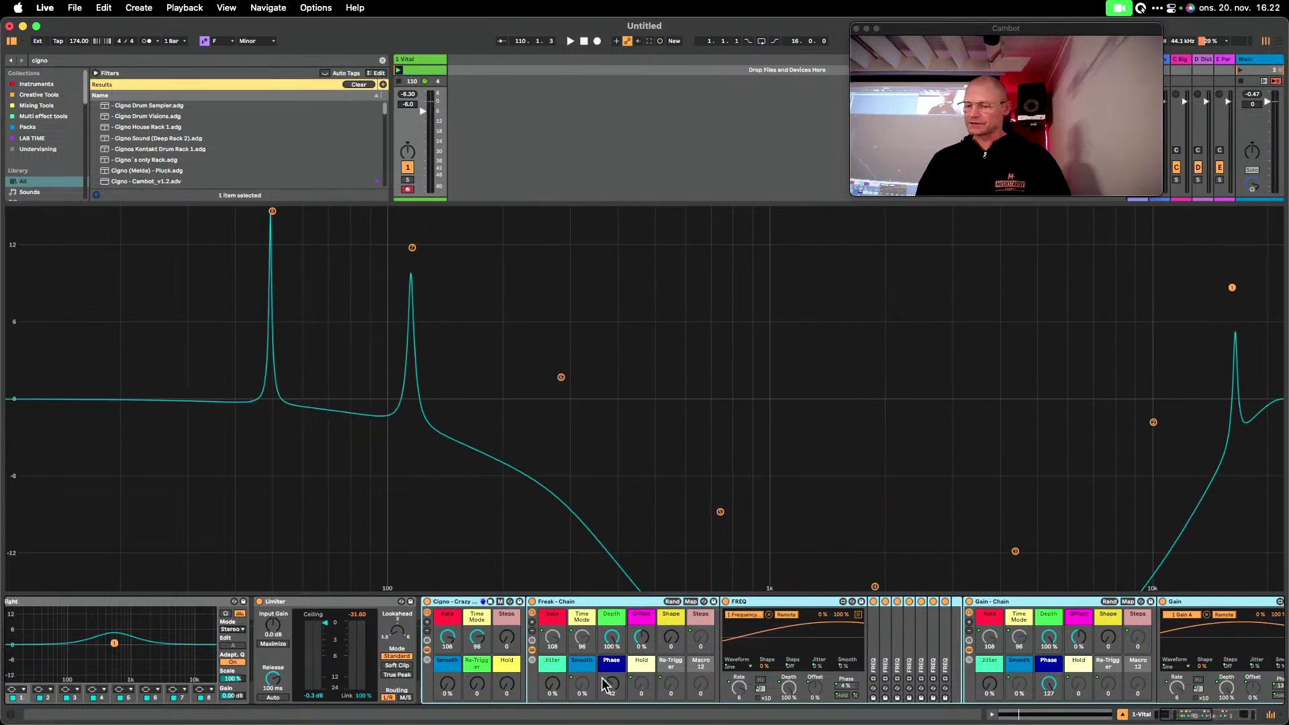
pyautogui.moveTo(607, 685)
pyautogui.mouseDown()
pyautogui.moveTo(606, 629)
pyautogui.moveTo(607, 711)
pyautogui.moveTo(607, 692)
pyautogui.mouseUp()
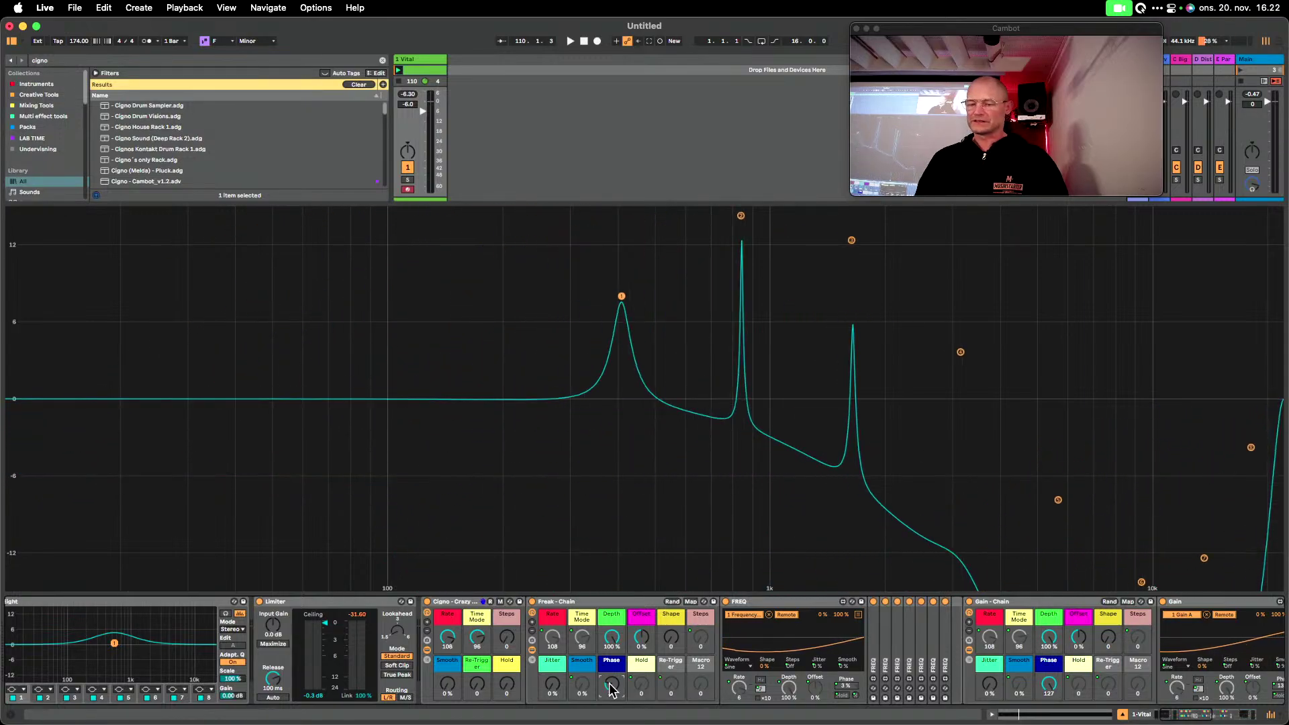
pyautogui.click(1198, 718)
pyautogui.moveTo(1198, 718); pyautogui.dragTo(1210, 718)
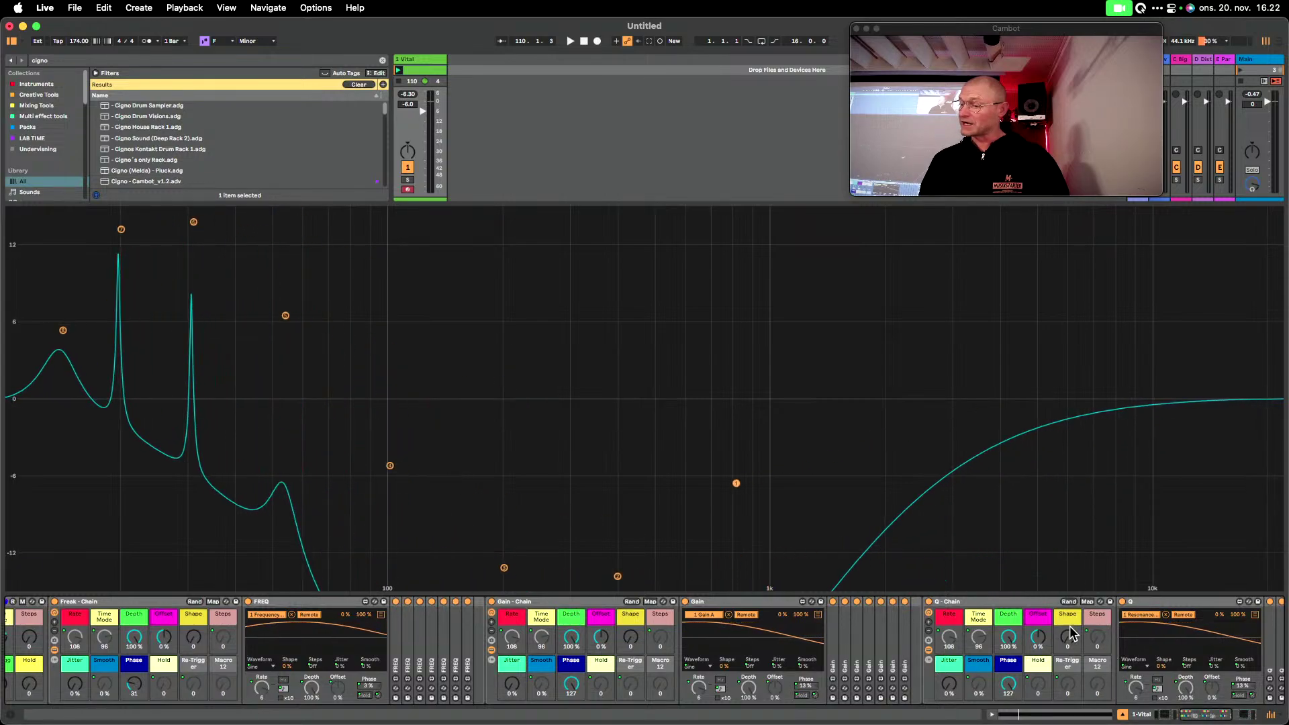
pyautogui.moveTo(1015, 691); pyautogui.dragTo(1009, 698)
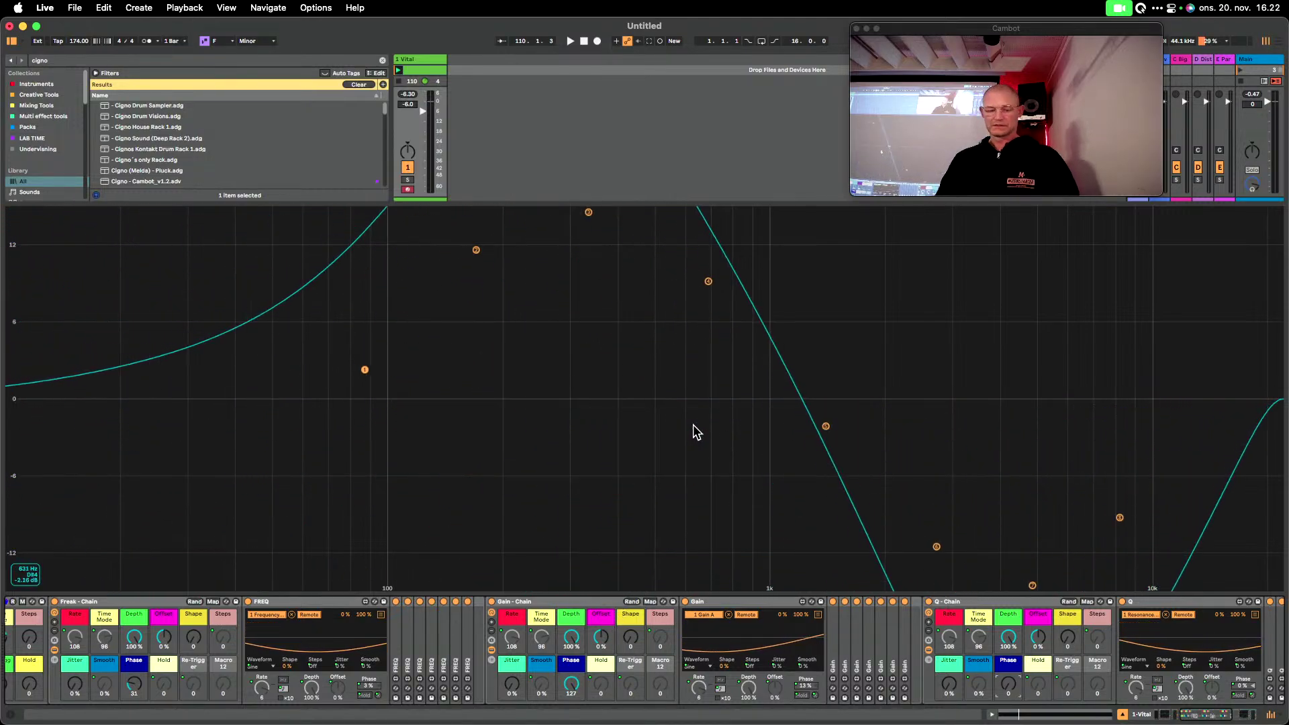
# Launch the Vital clip and raise the Freak-Chain's Shape macro until its LFO waveform is Random.
pyautogui.click(397, 70)
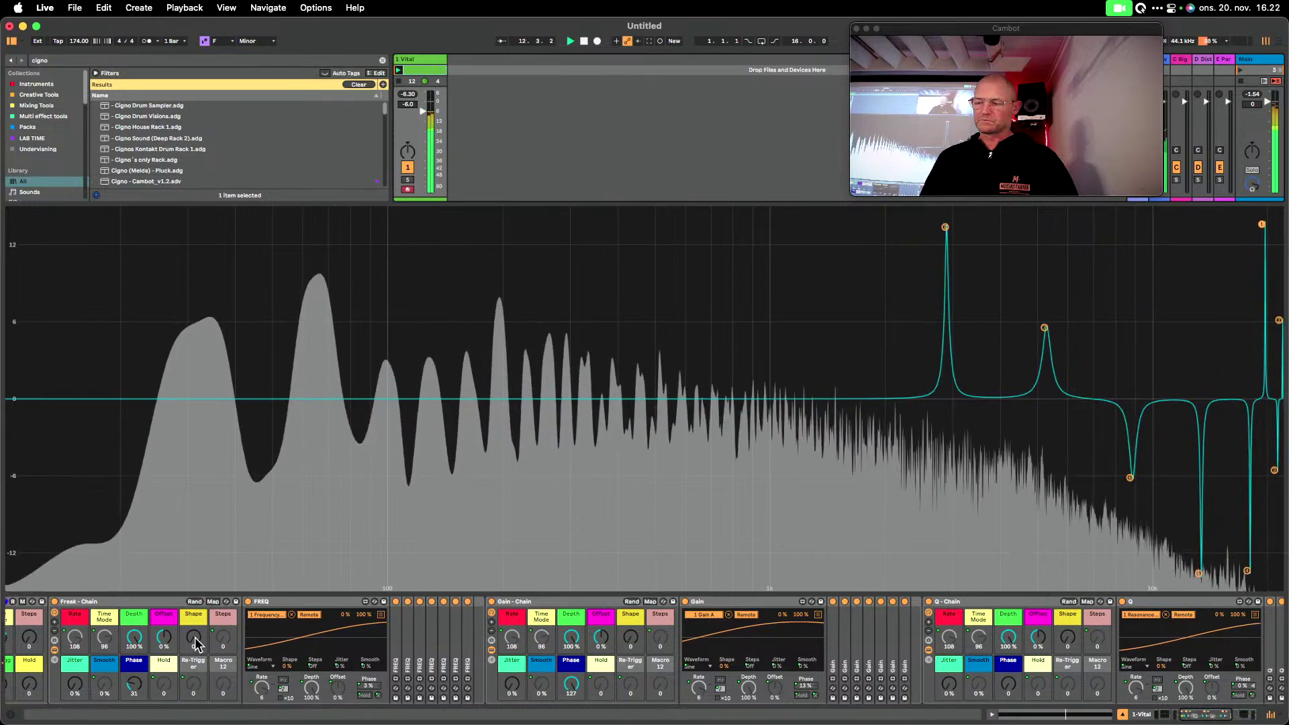
pyautogui.moveTo(193, 638); pyautogui.dragTo(193, 632)
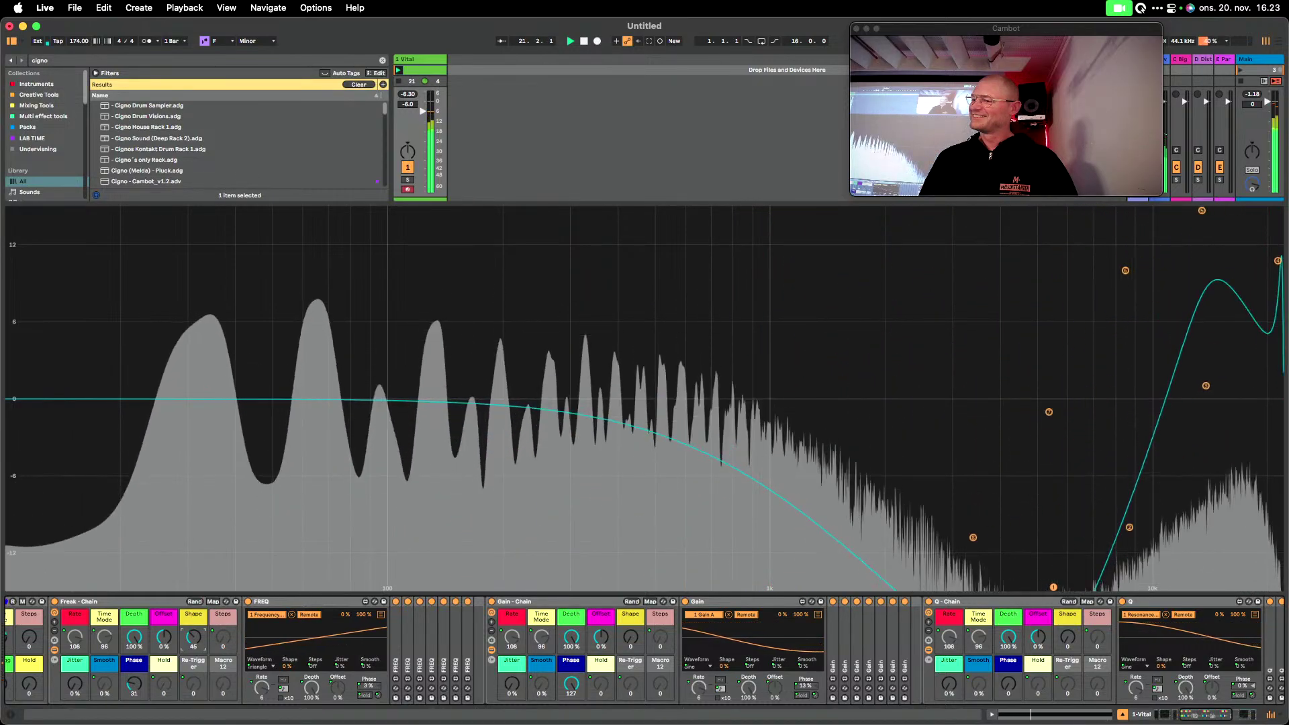
pyautogui.moveTo(193, 637); pyautogui.dragTo(193, 629)
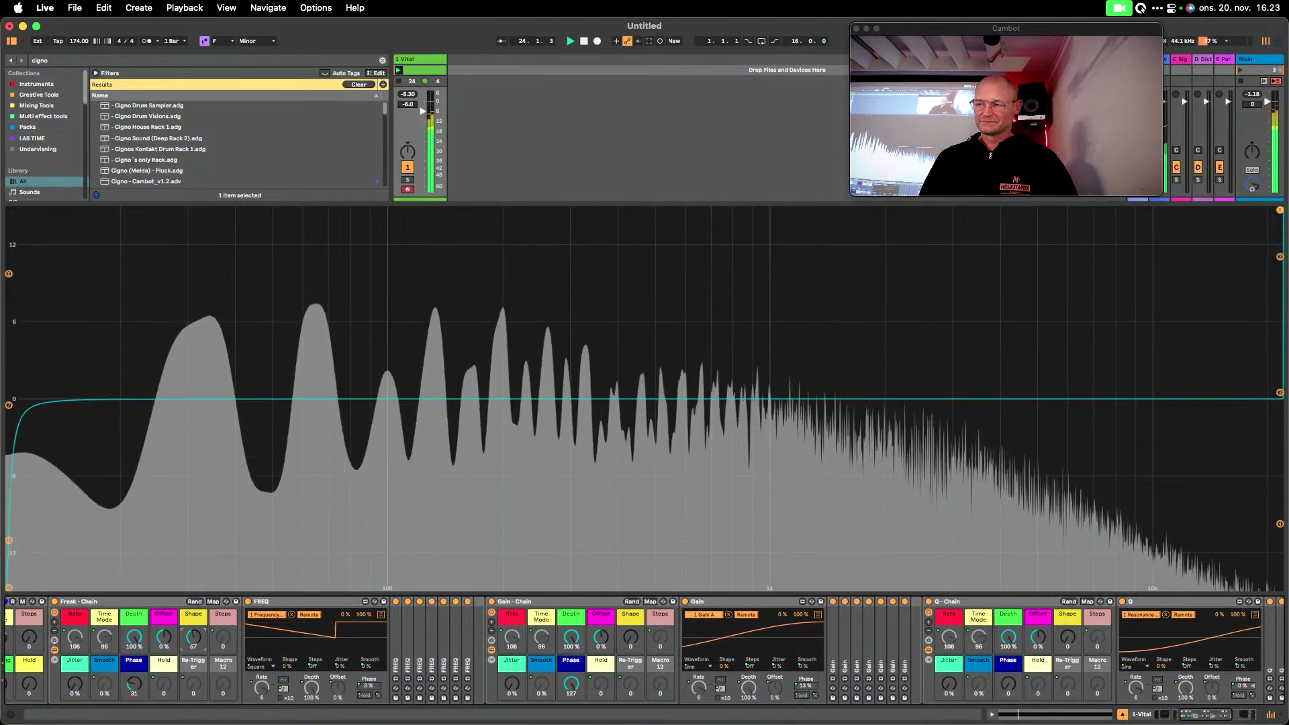
pyautogui.moveTo(193, 628); pyautogui.dragTo(193, 624)
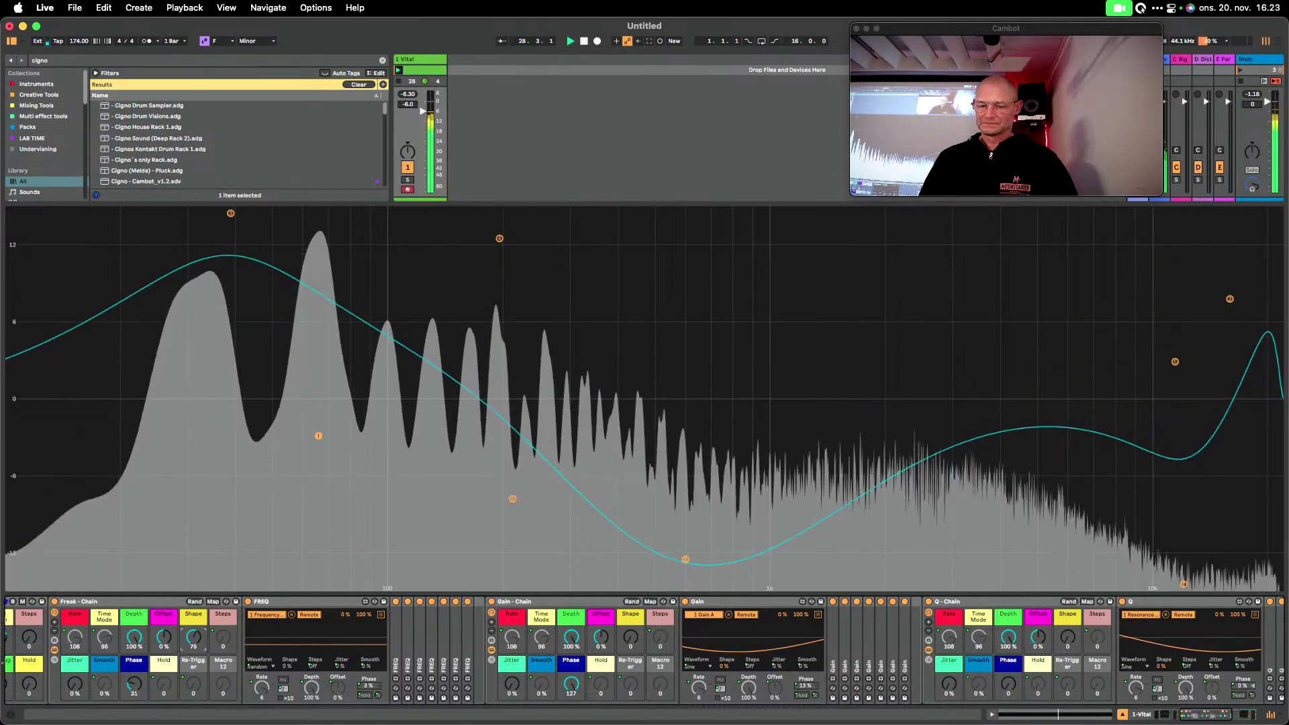
pyautogui.moveTo(194, 641); pyautogui.dragTo(195, 632)
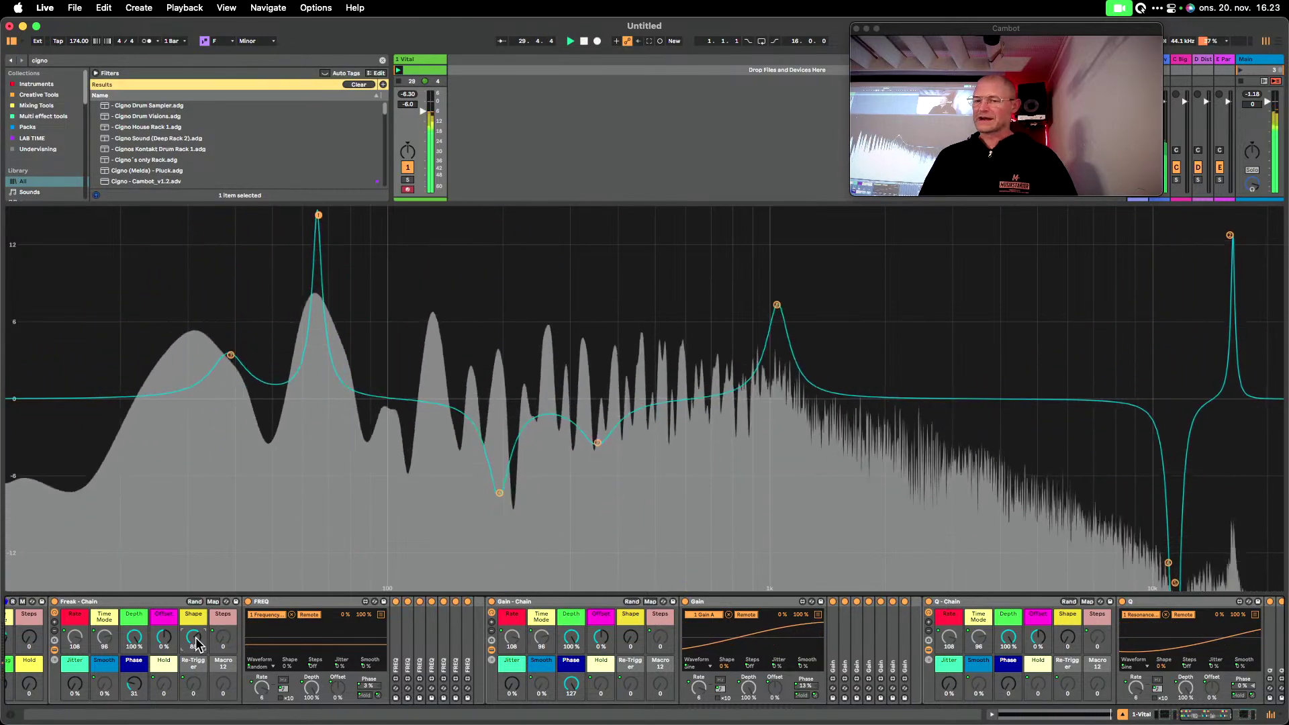
# Set the Shape macro to 80 in the Gain-Chain rack and to 77 in the Q-Chain rack.
pyautogui.moveTo(635, 641); pyautogui.dragTo(634, 588)
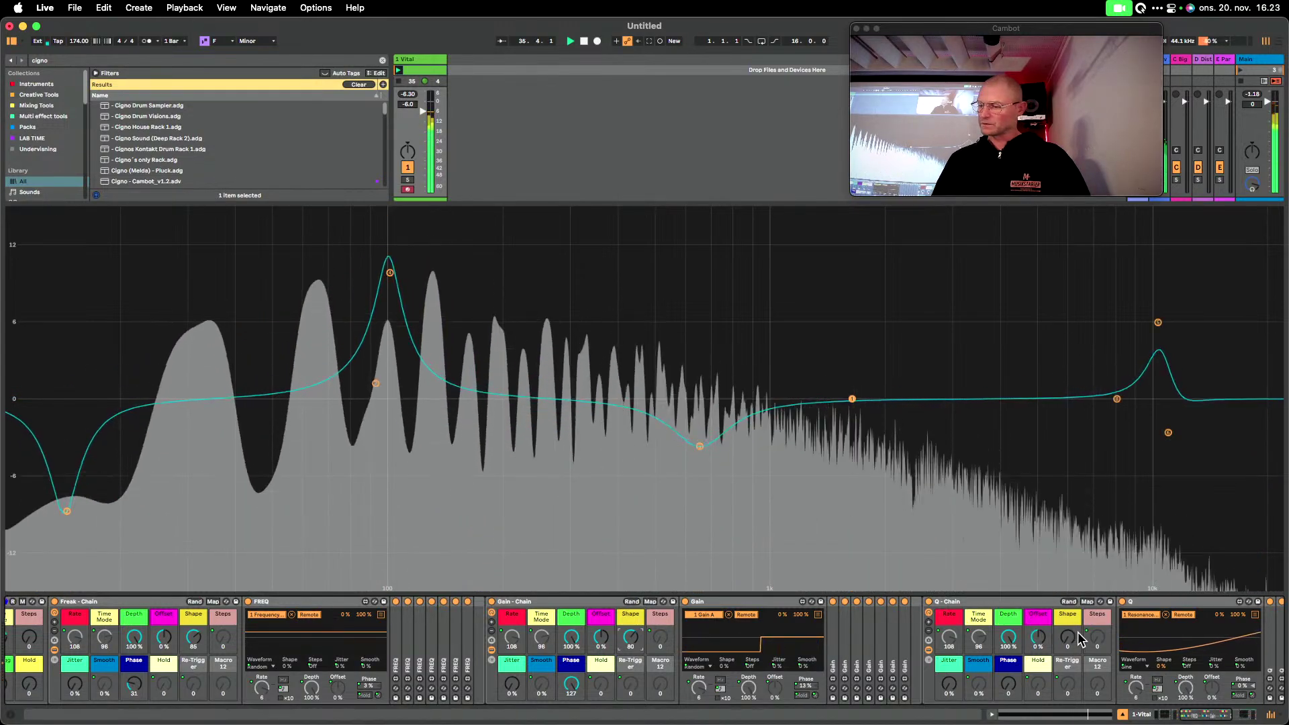
pyautogui.moveTo(1068, 641); pyautogui.dragTo(1068, 574)
pyautogui.moveTo(1068, 637); pyautogui.dragTo(1067, 647)
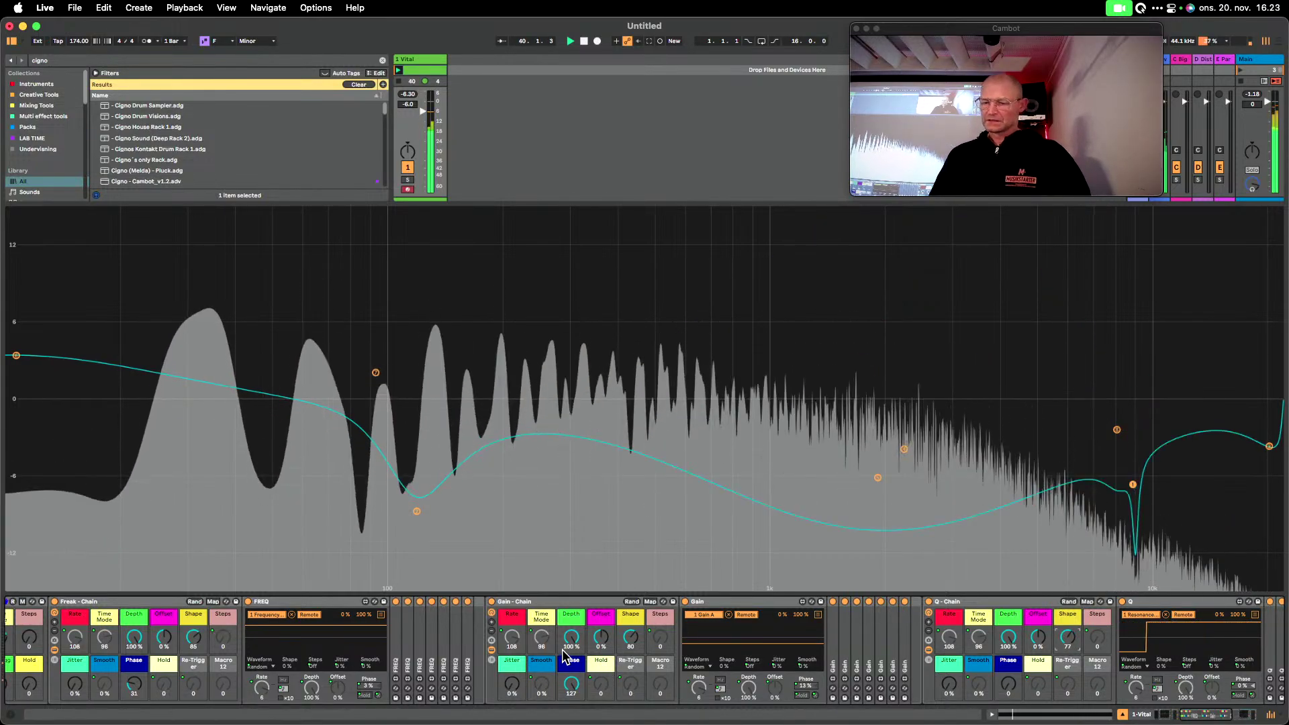
# Set the main Cigno - Crazy split Chain Random EQ rack's Rate macro to 80 and its Smooth macro to 75 %.
pyautogui.hscroll(-8, 1224, 702)
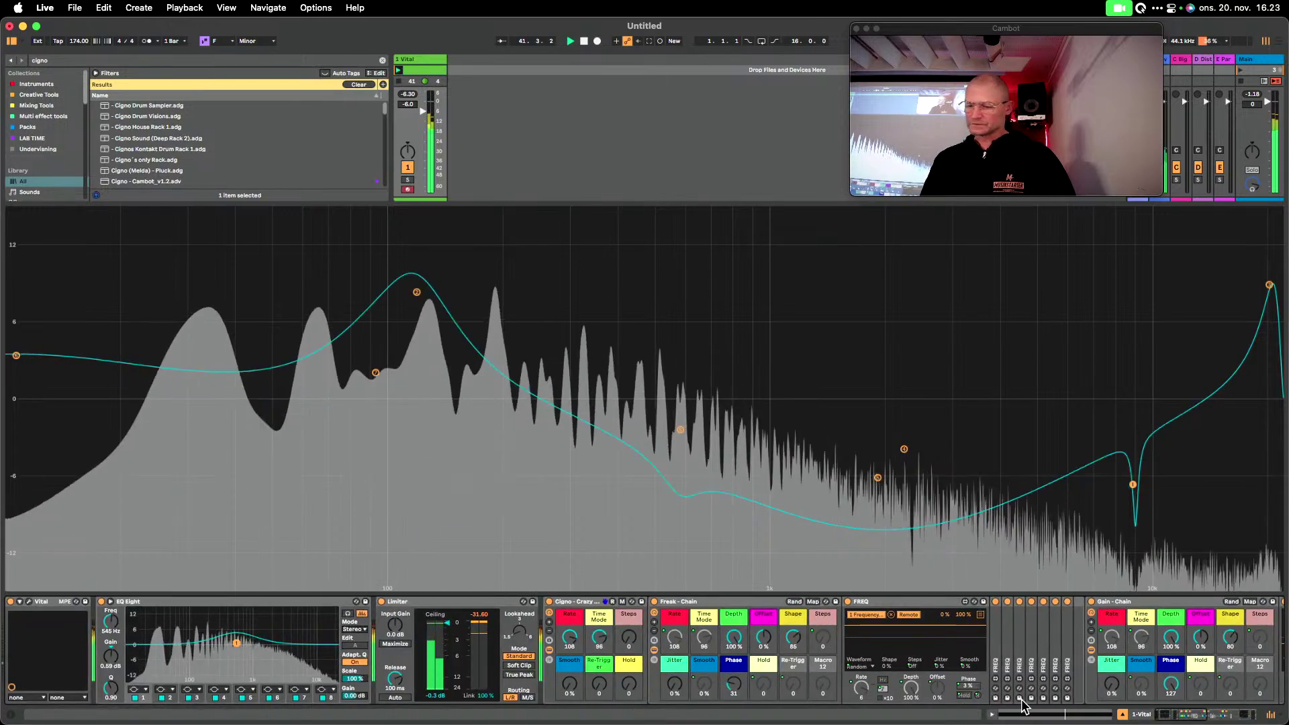
pyautogui.moveTo(571, 647); pyautogui.dragTo(573, 648)
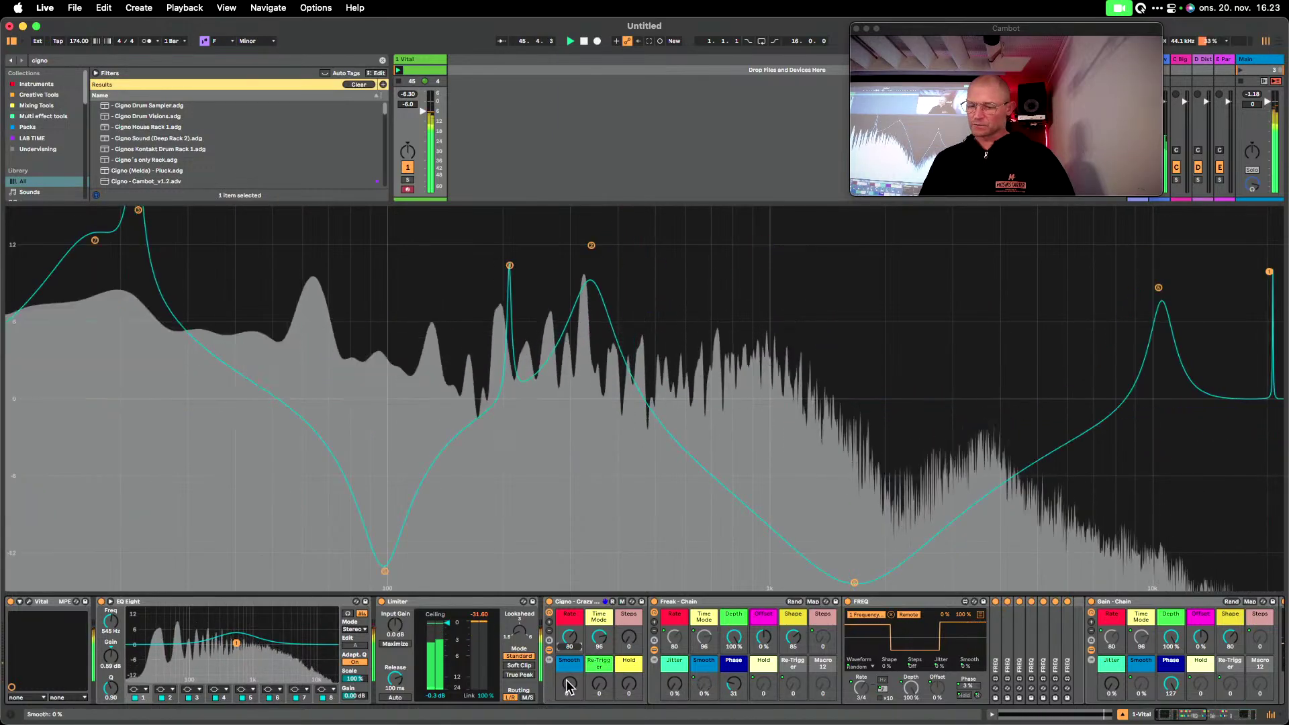
pyautogui.moveTo(569, 691); pyautogui.dragTo(569, 690)
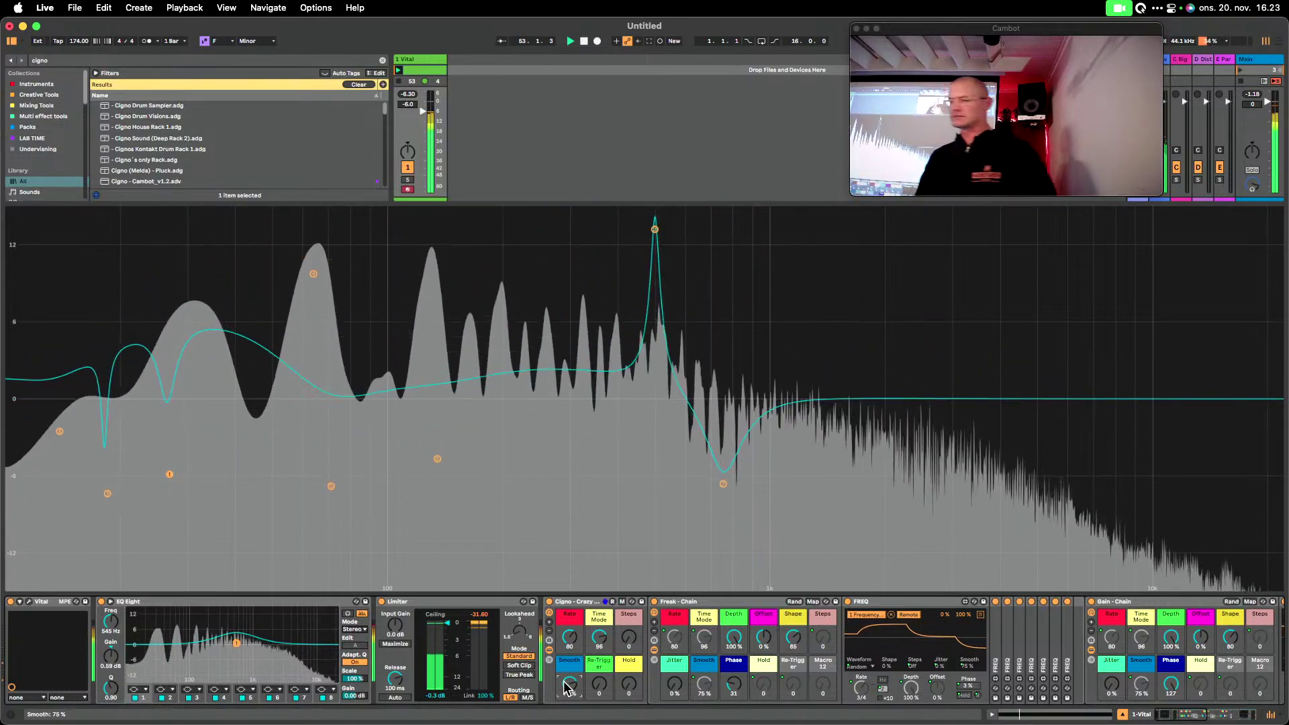
# Lower the Freak-Chain's Shape macro until its LFO waveform is Sine and set its Phase macro to 0.
pyautogui.moveTo(799, 641); pyautogui.dragTo(798, 648)
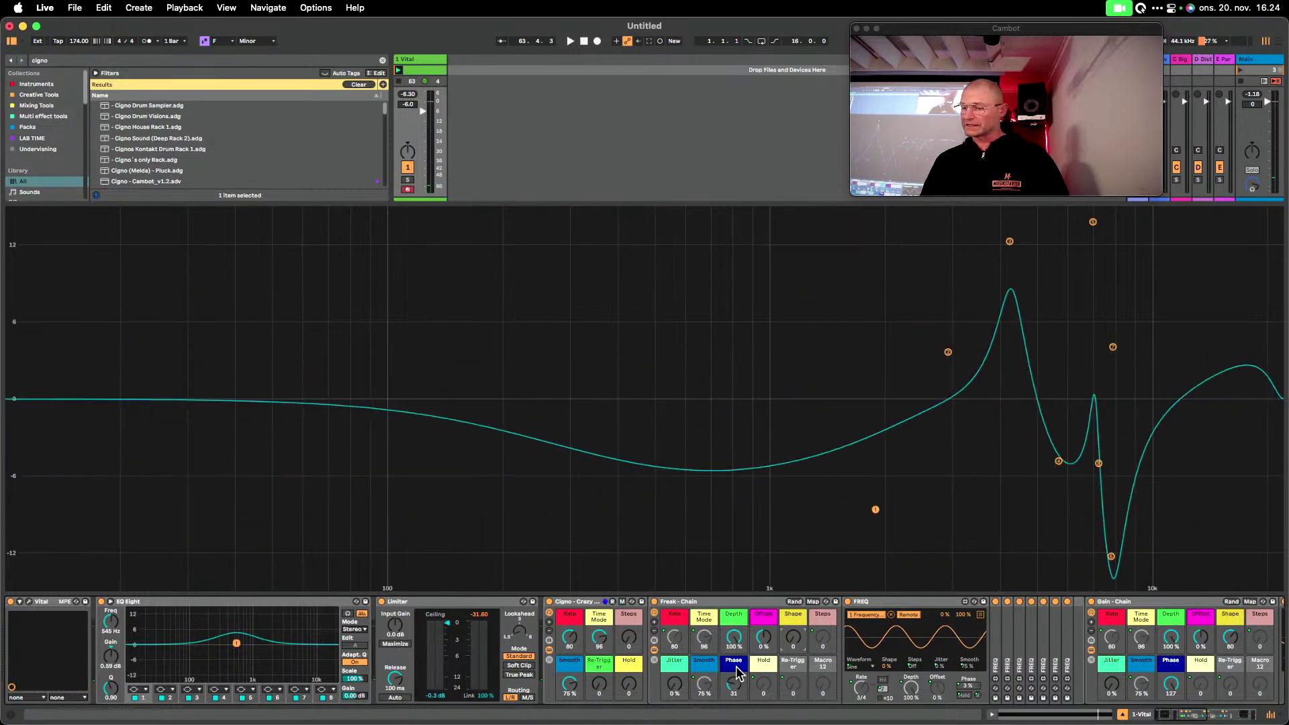
pyautogui.click(728, 602)
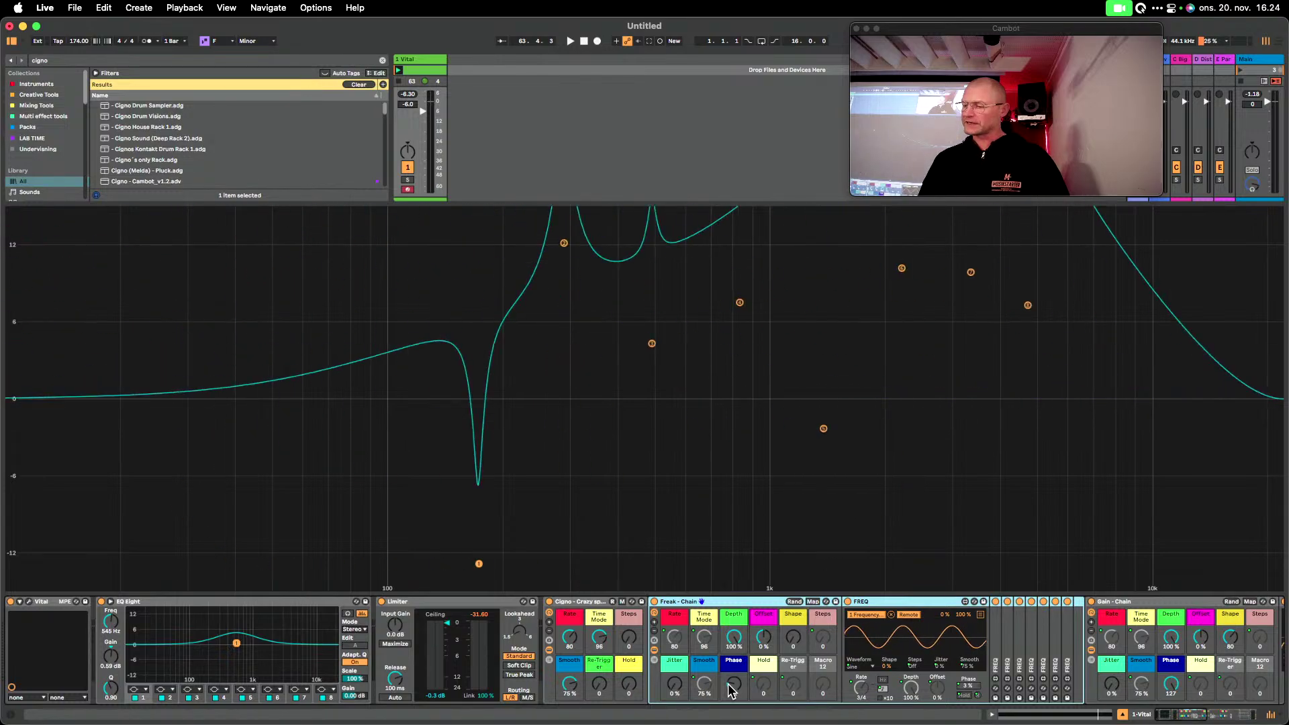
pyautogui.moveTo(731, 690); pyautogui.dragTo(731, 668)
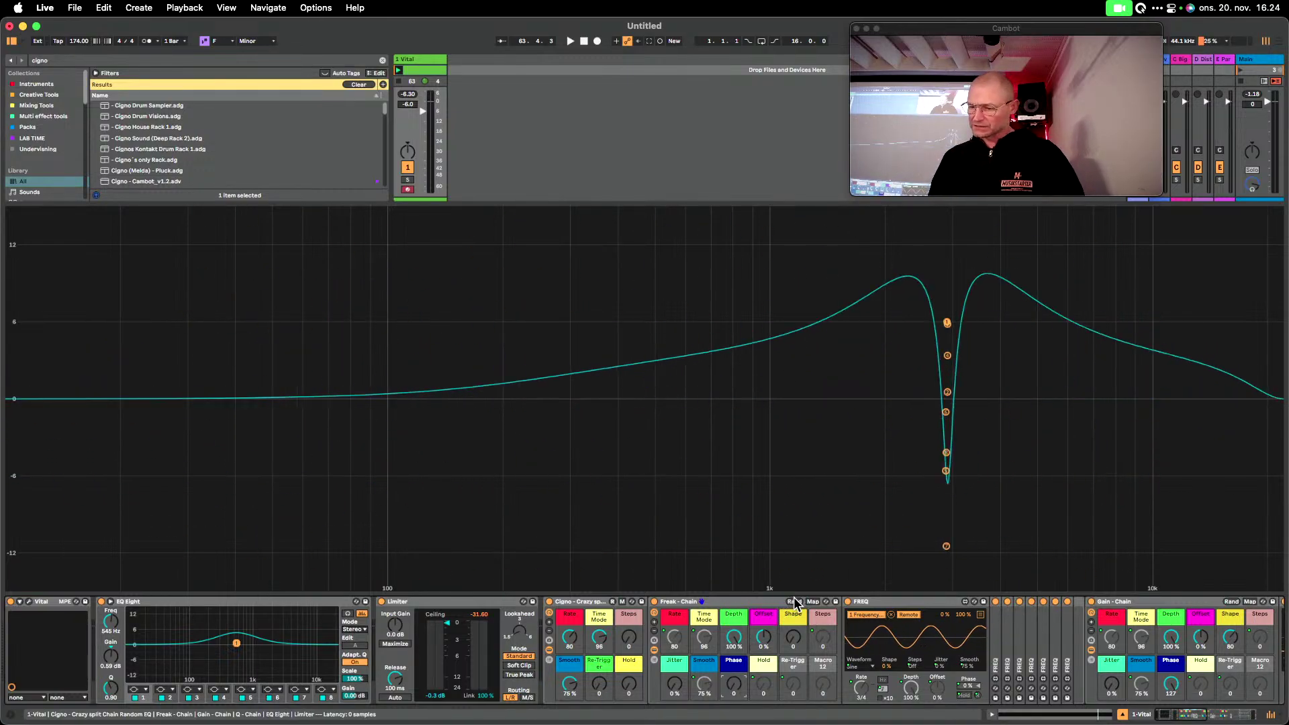
# Show the Freak-Chain's macro mappings in an enlarged view and examine the ranges assigned to each Phase mapping.
pyautogui.click(813, 603)
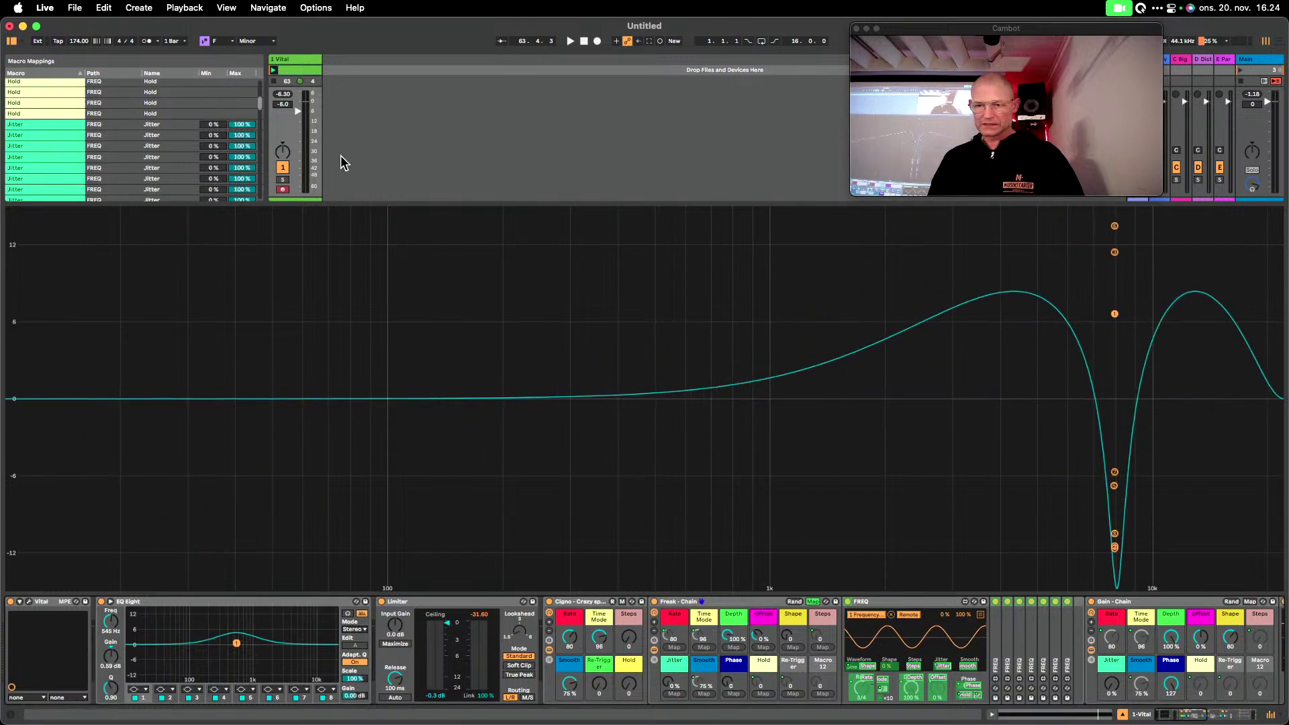
pyautogui.moveTo(434, 203); pyautogui.dragTo(449, 430)
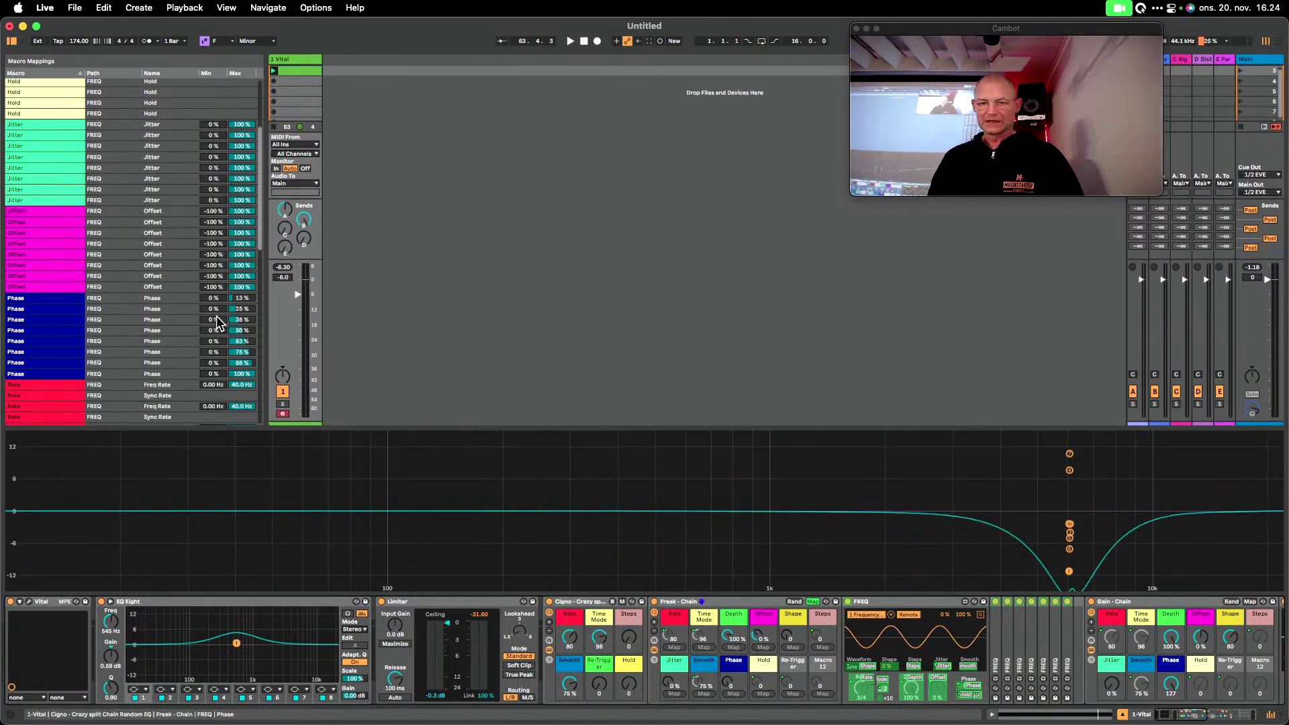
pyautogui.scroll(3, 166, 309)
pyautogui.scroll(-3, 167, 308)
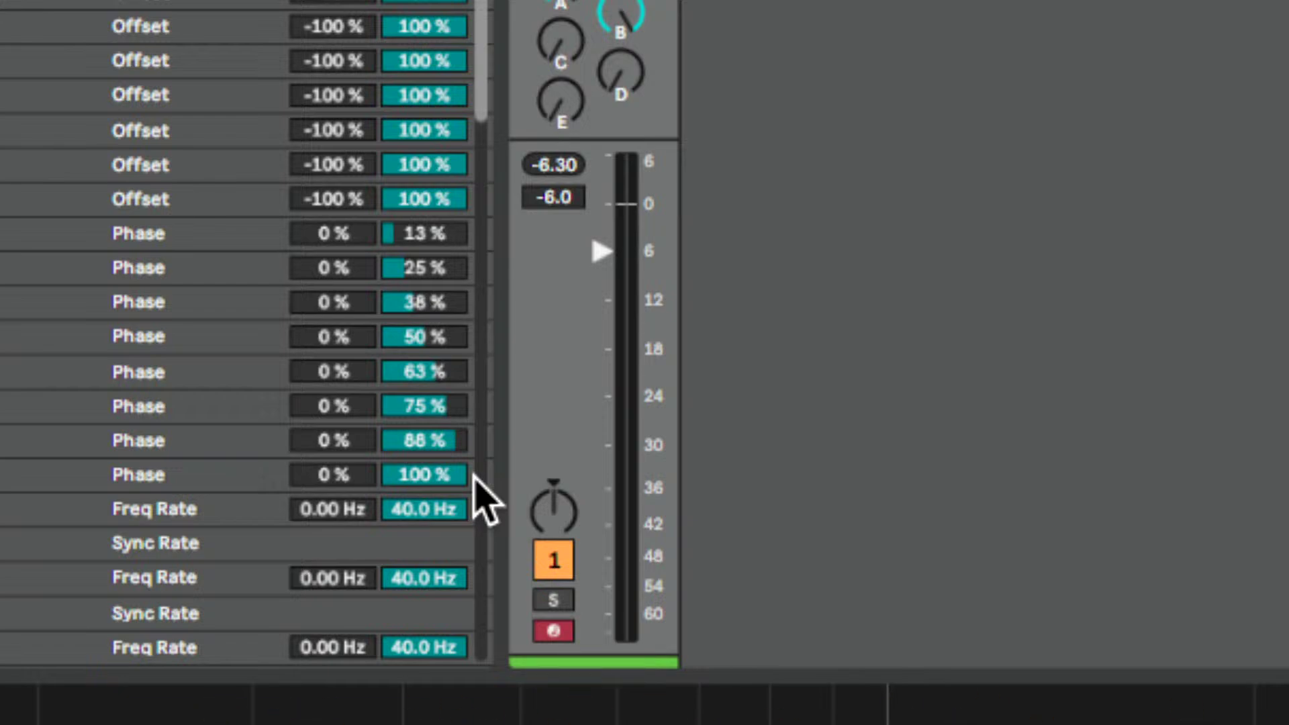
pyautogui.scroll(-15, 485, 477)
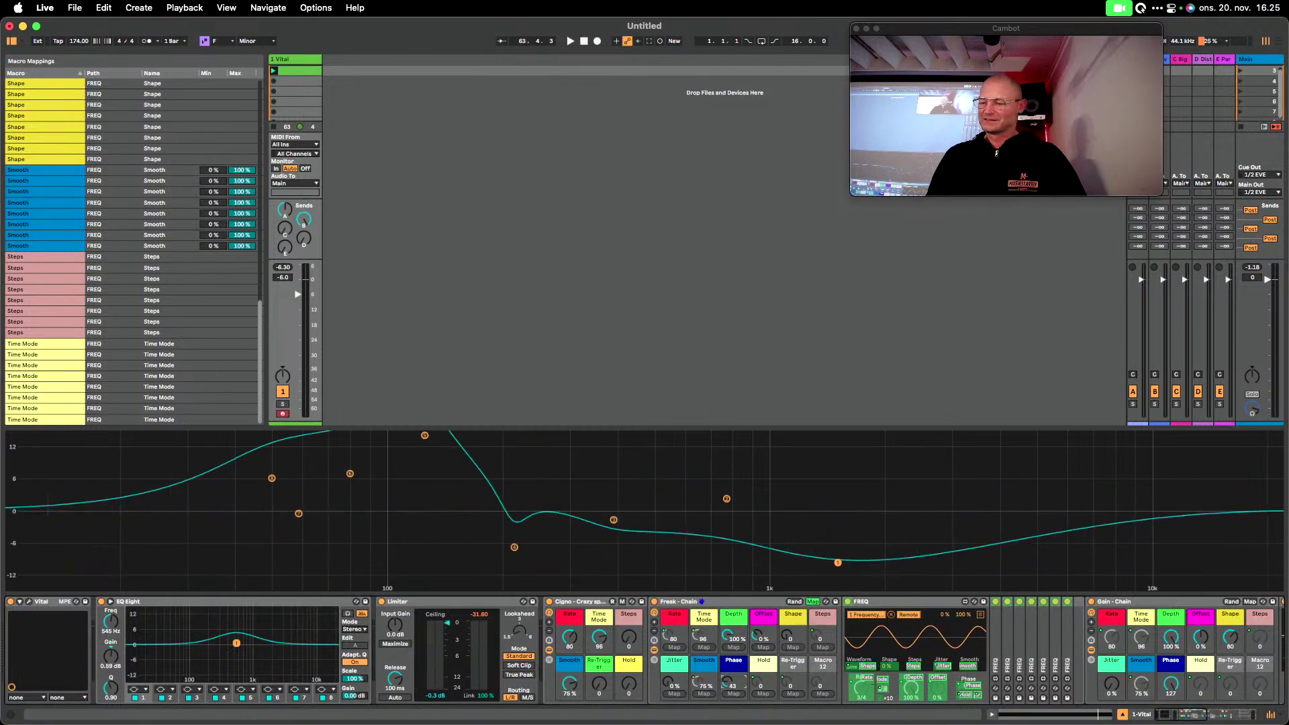
# Delete all devices from the Vital track, including the random EQ rack, Limiter, EQ Eight and Vital.
pyautogui.press('space')
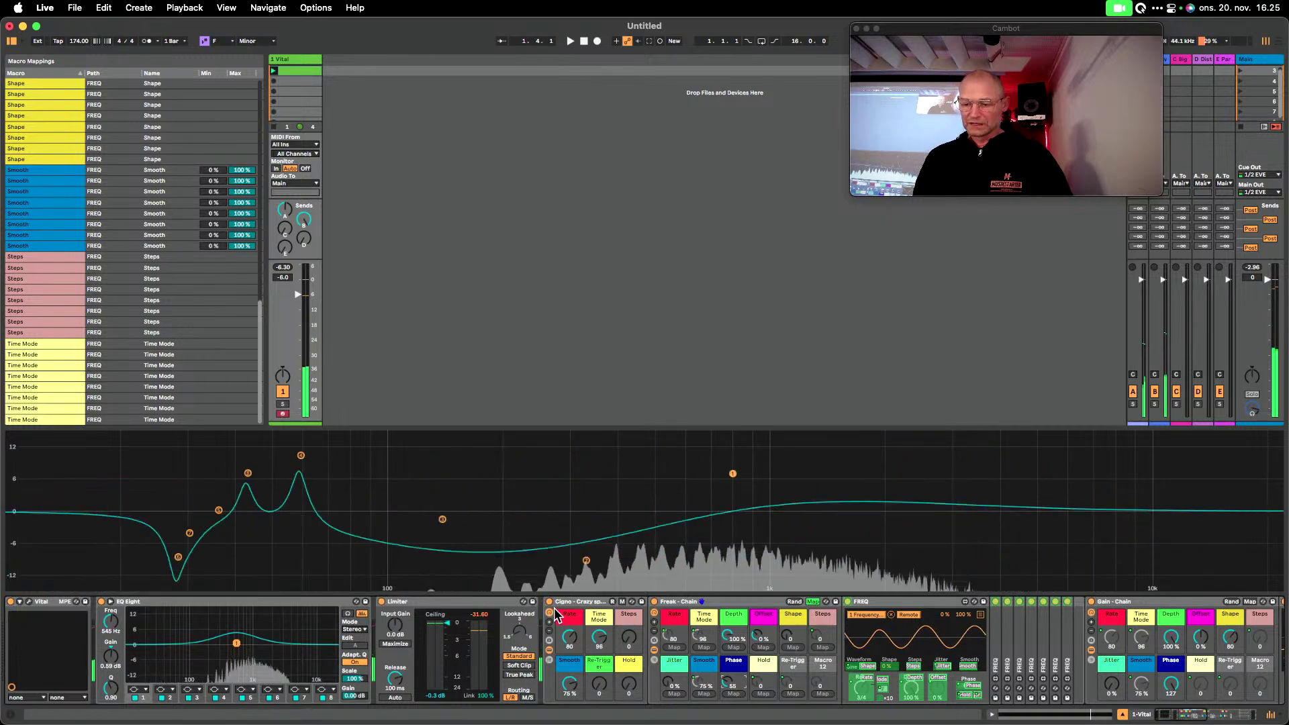
pyautogui.hscroll(10, 569, 609)
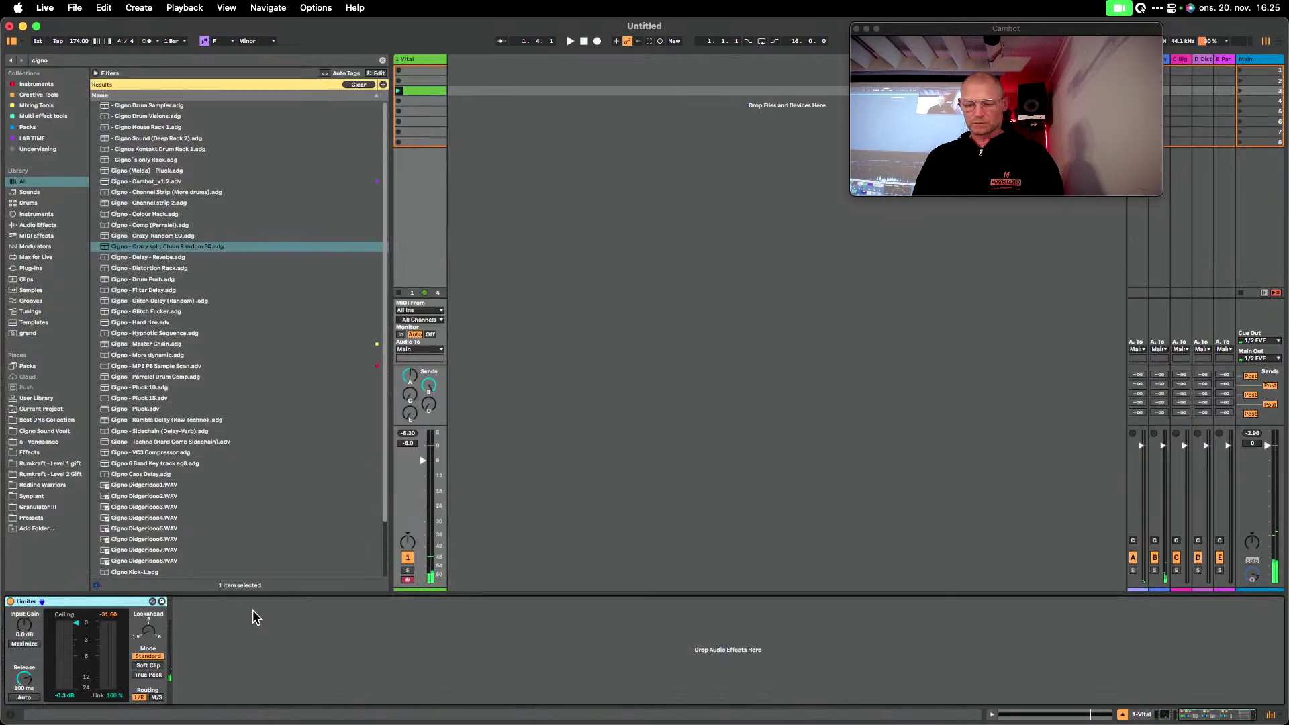
pyautogui.press('BackSpace')
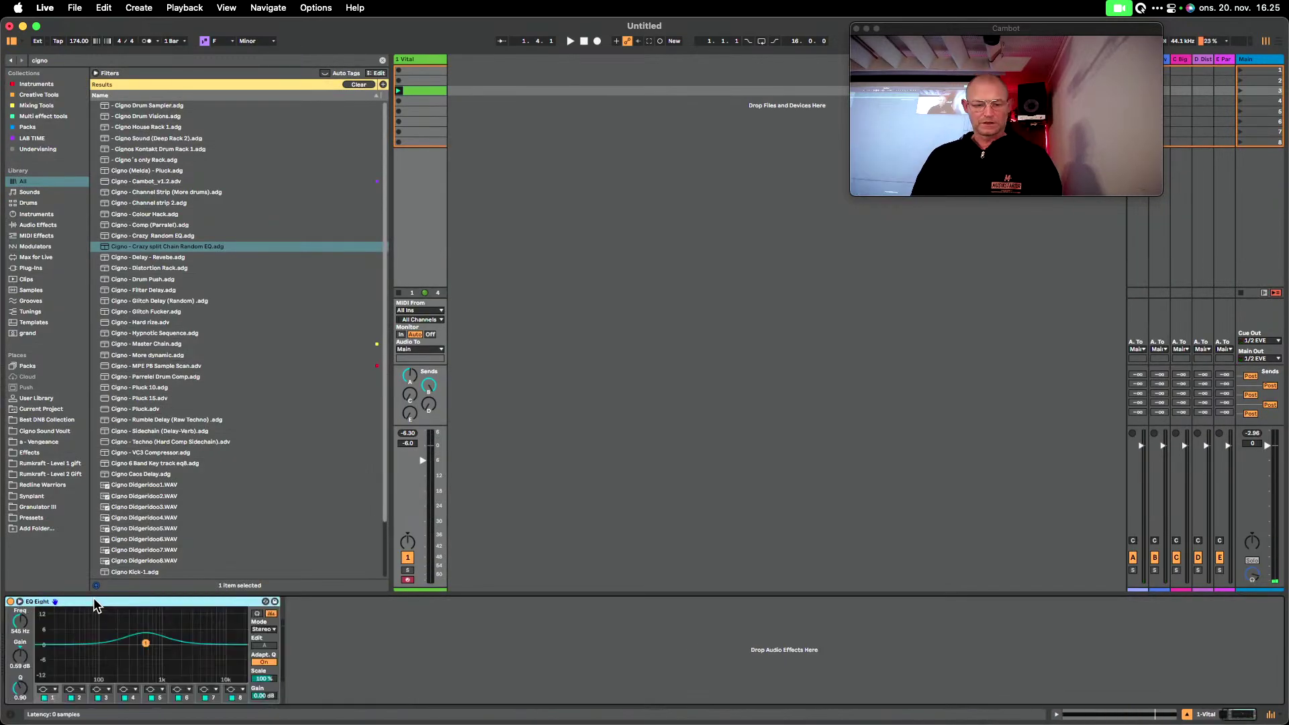
pyautogui.press('BackSpace')
pyautogui.press('BackSpace')
# Insert an audio track, place 170_Shadowplay_Drums_1.wav from Best DNB Collection in its first clip slot and launch the clip.
pyautogui.rightClick(467, 108)
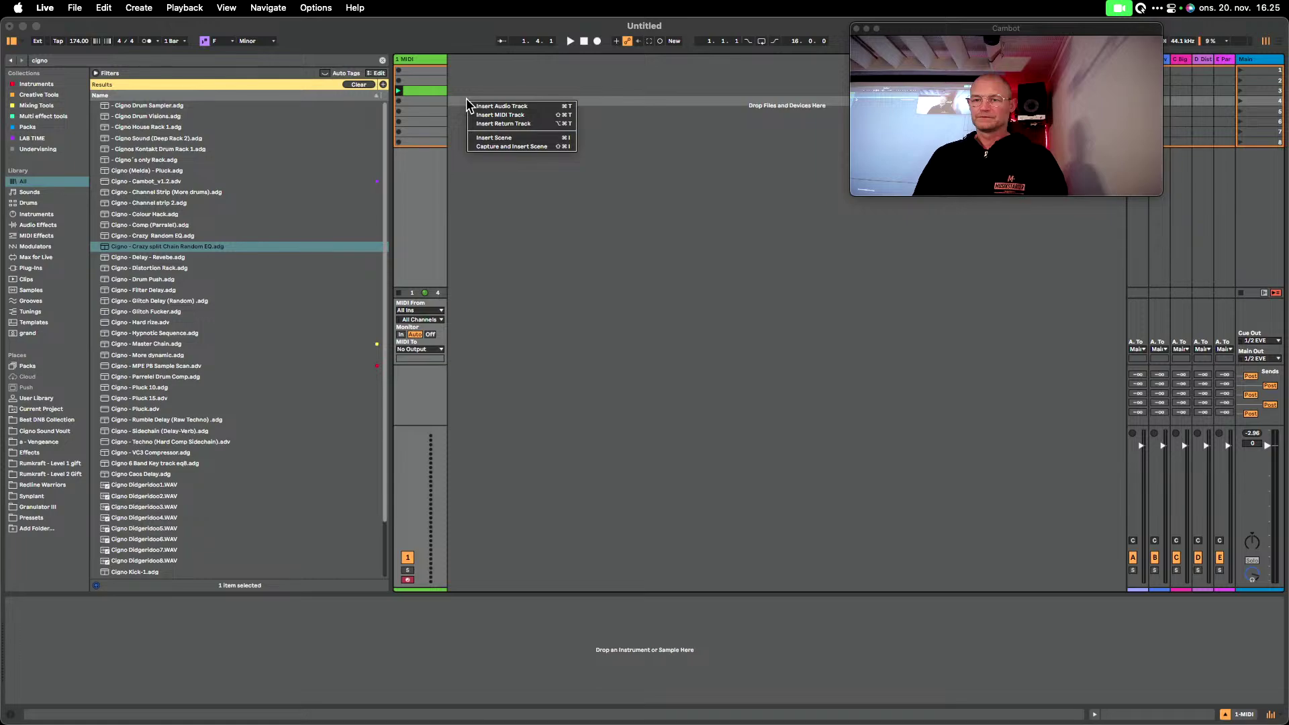
pyautogui.click(518, 119)
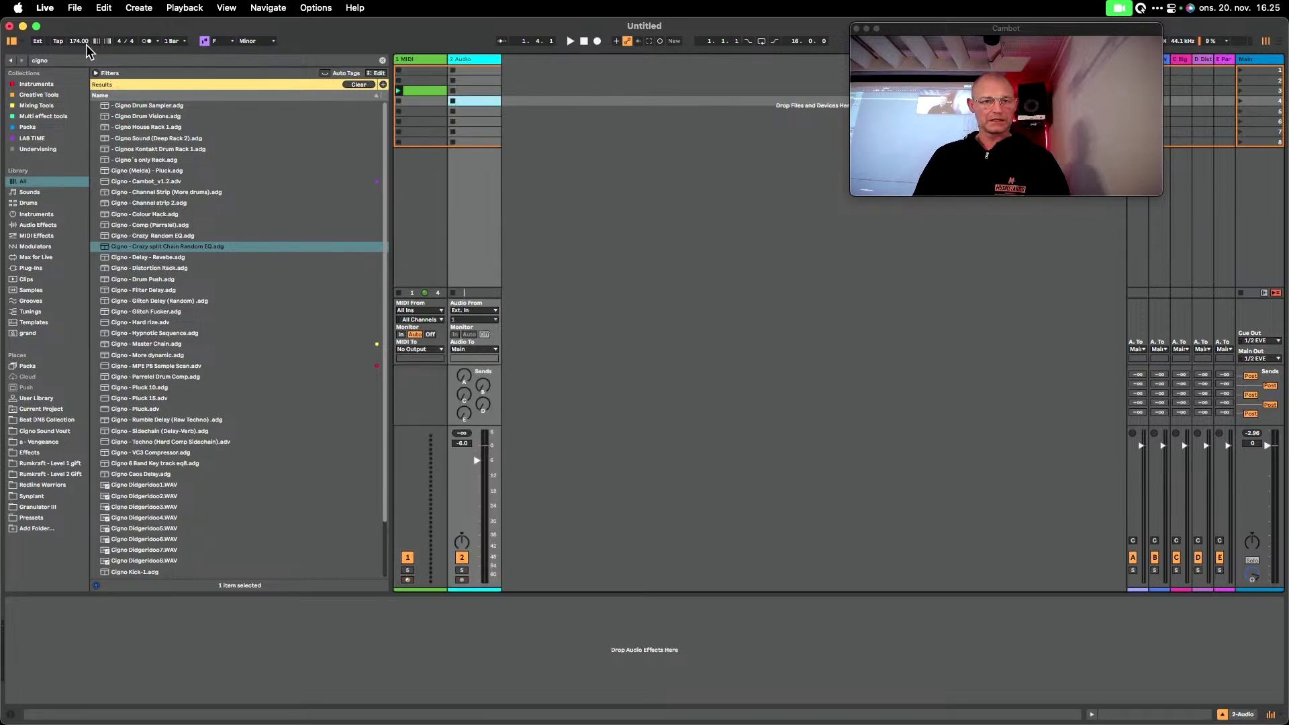
pyautogui.click(47, 419)
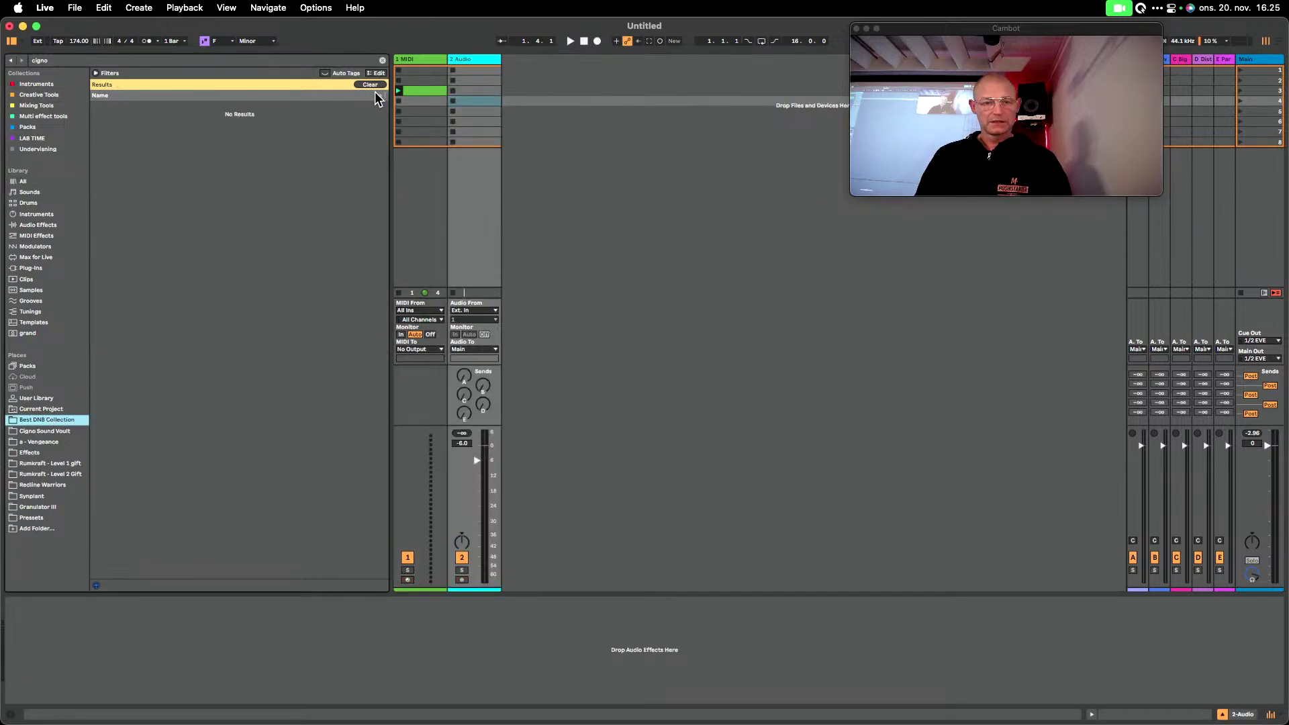
pyautogui.click(383, 60)
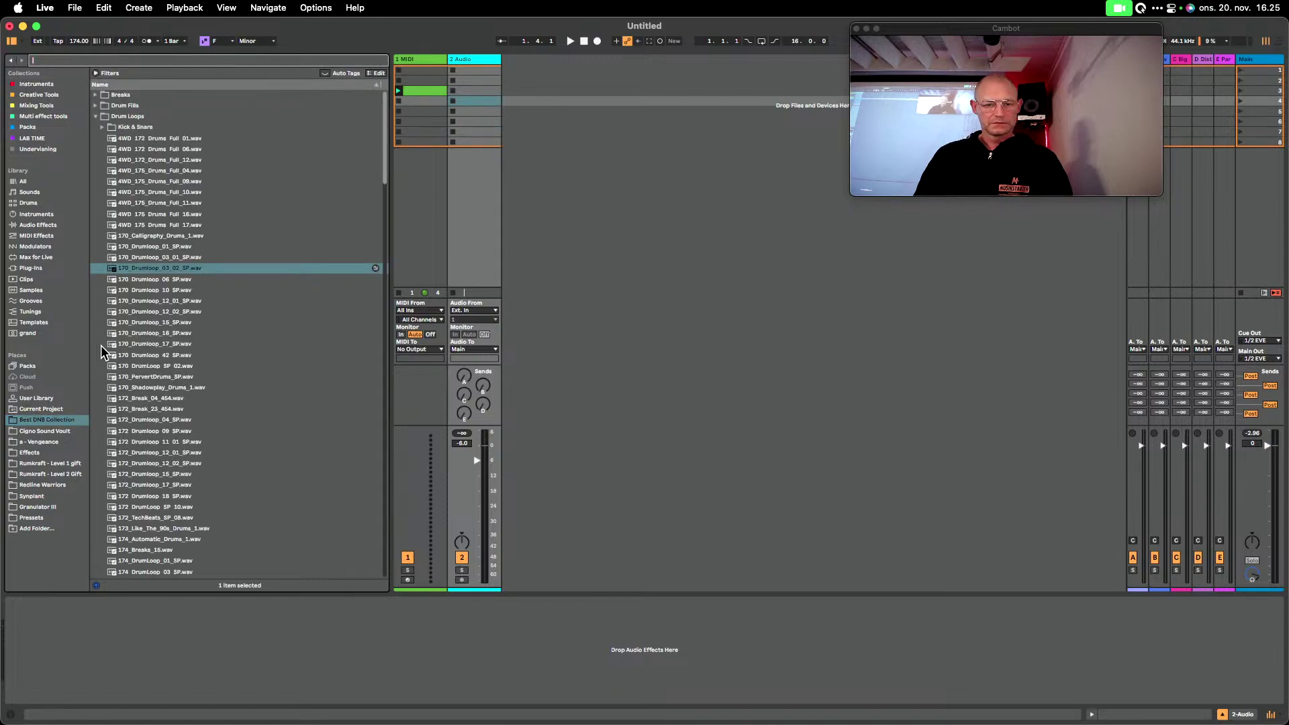
pyautogui.click(150, 386)
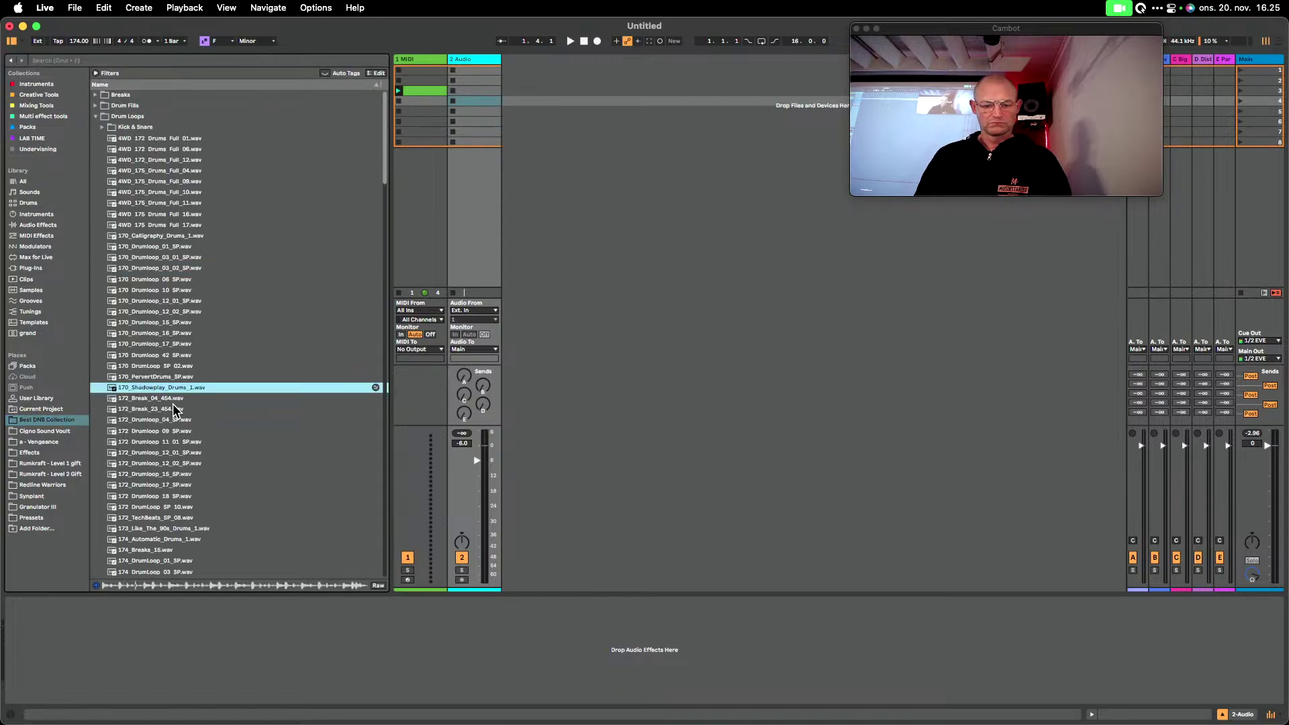
pyautogui.moveTo(144, 380); pyautogui.dragTo(478, 66)
pyautogui.click(452, 71)
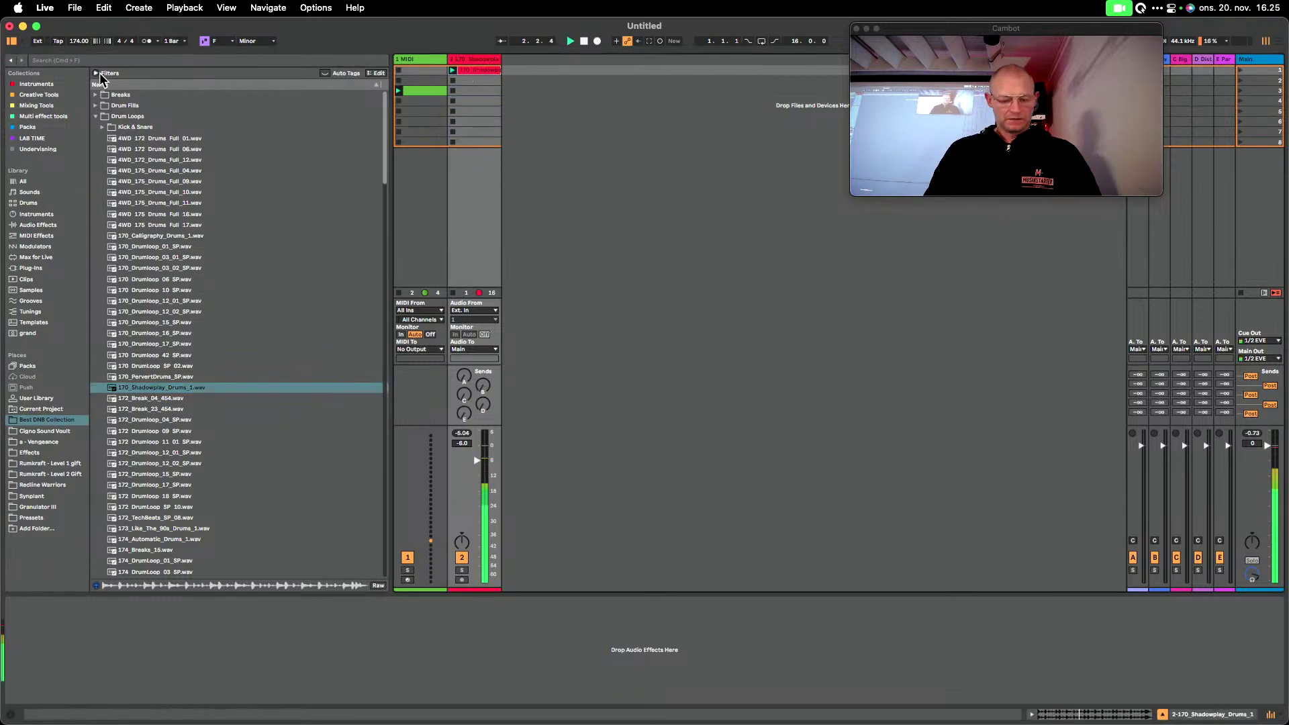
# Search the browser for "cigno", load Cigno - Glitch Delay (Random).adg on the drum track and set its Rate macro to 75.
pyautogui.press('super+f')
pyautogui.write('cigno')
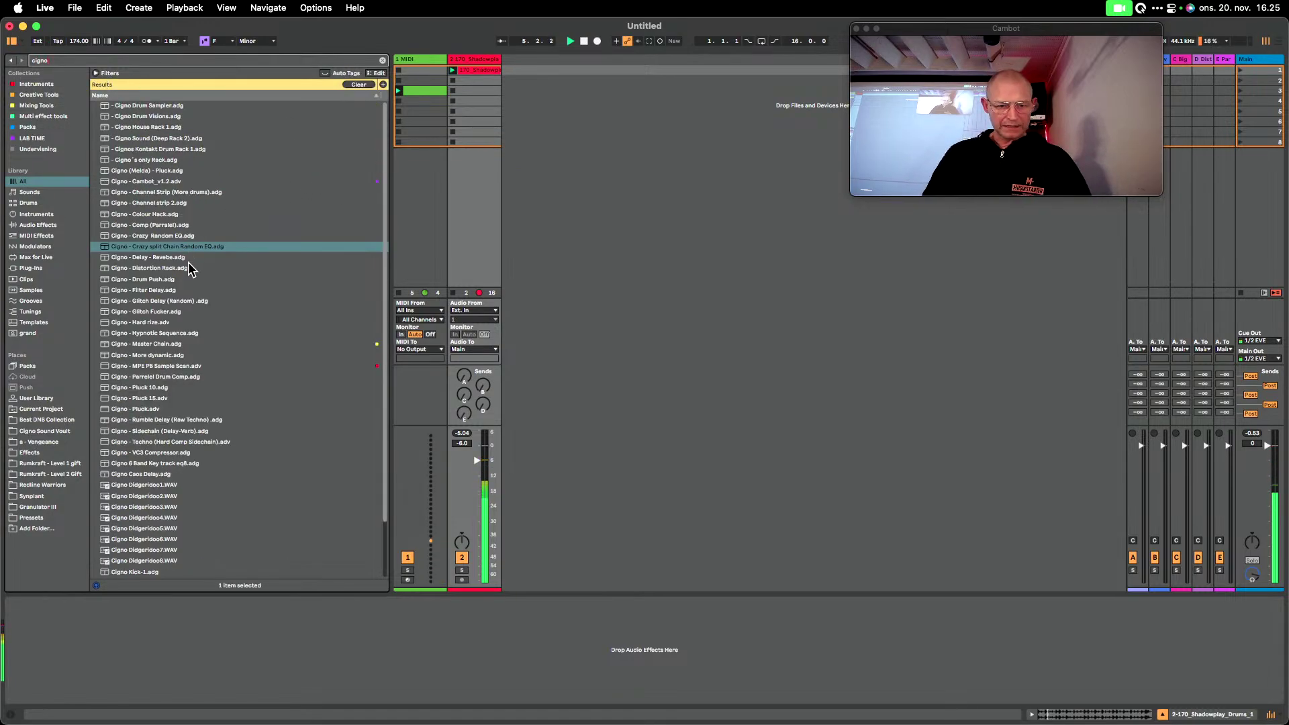
pyautogui.moveTo(151, 304); pyautogui.dragTo(179, 304)
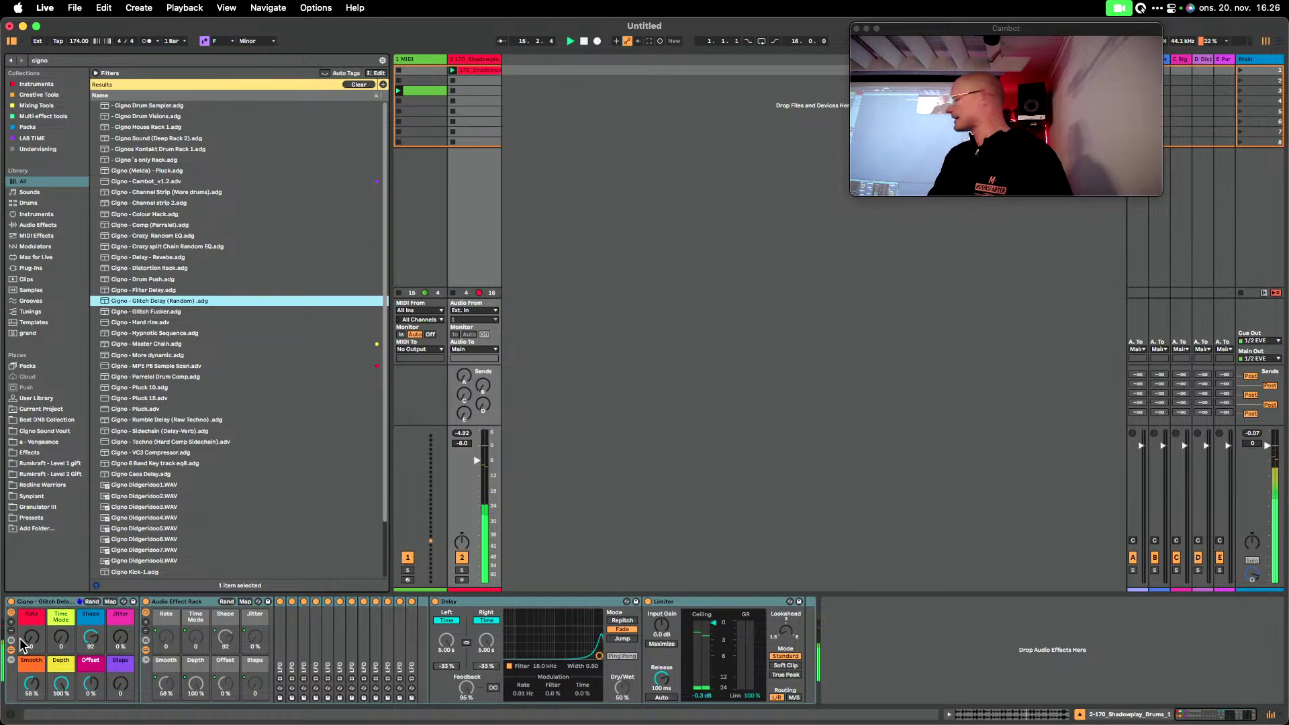
pyautogui.moveTo(31, 638); pyautogui.dragTo(32, 620)
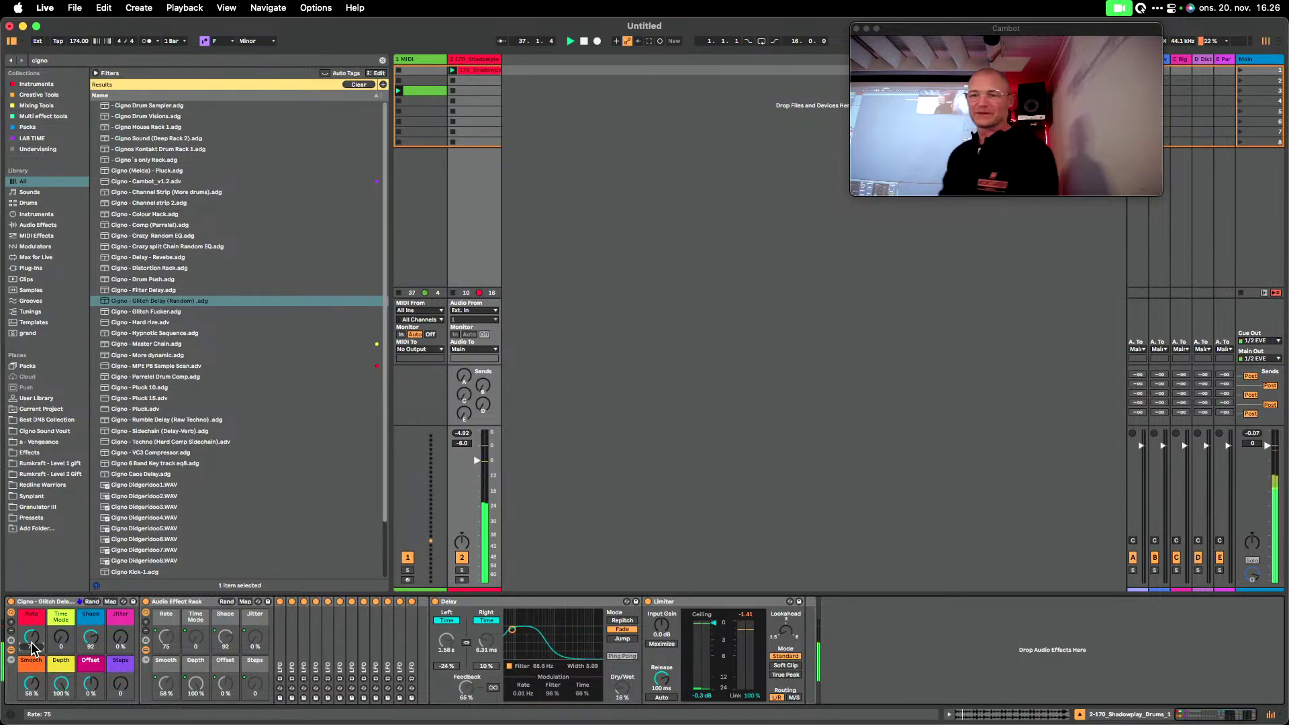
pyautogui.scroll(-2, 221, 279)
pyautogui.scroll(2, 229, 295)
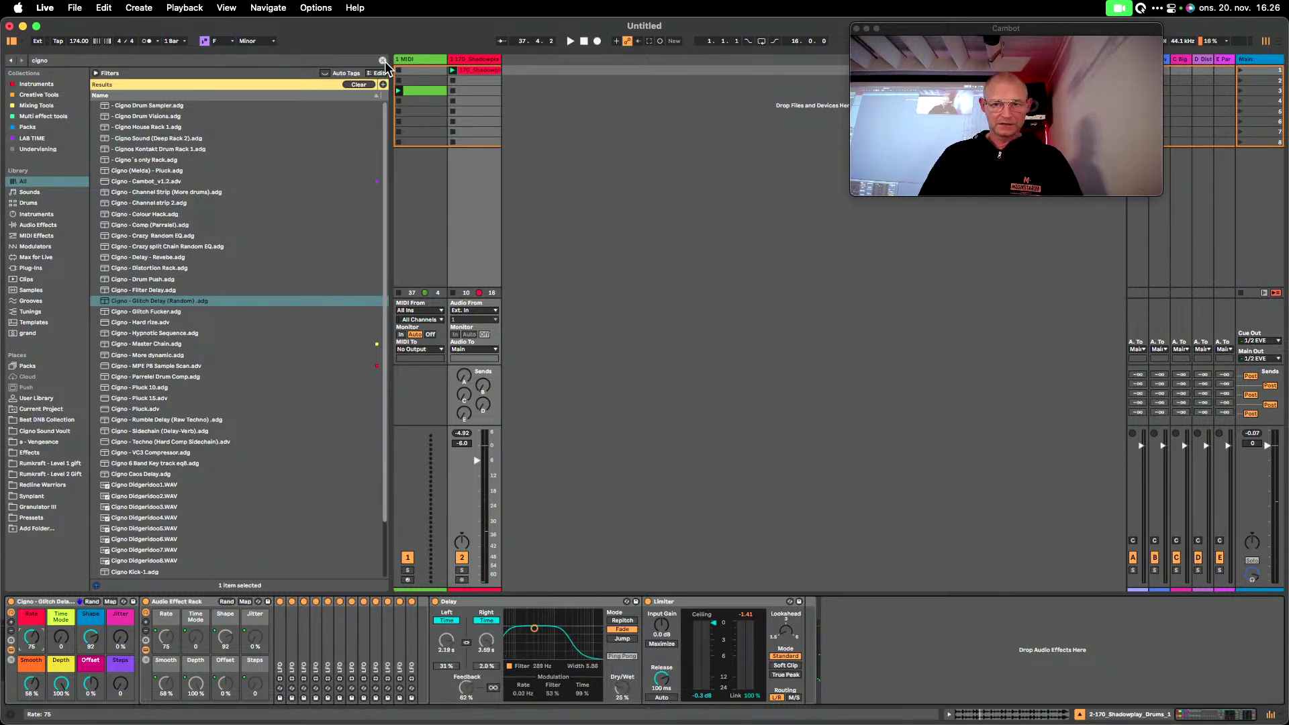
# Replace the drum clip with KULTURE_DNB1_ARPEGGIO_6_A_172.wav from the Melodic Arpeggios folder of Best DNB Collection.
pyautogui.click(383, 60)
pyautogui.click(56, 421)
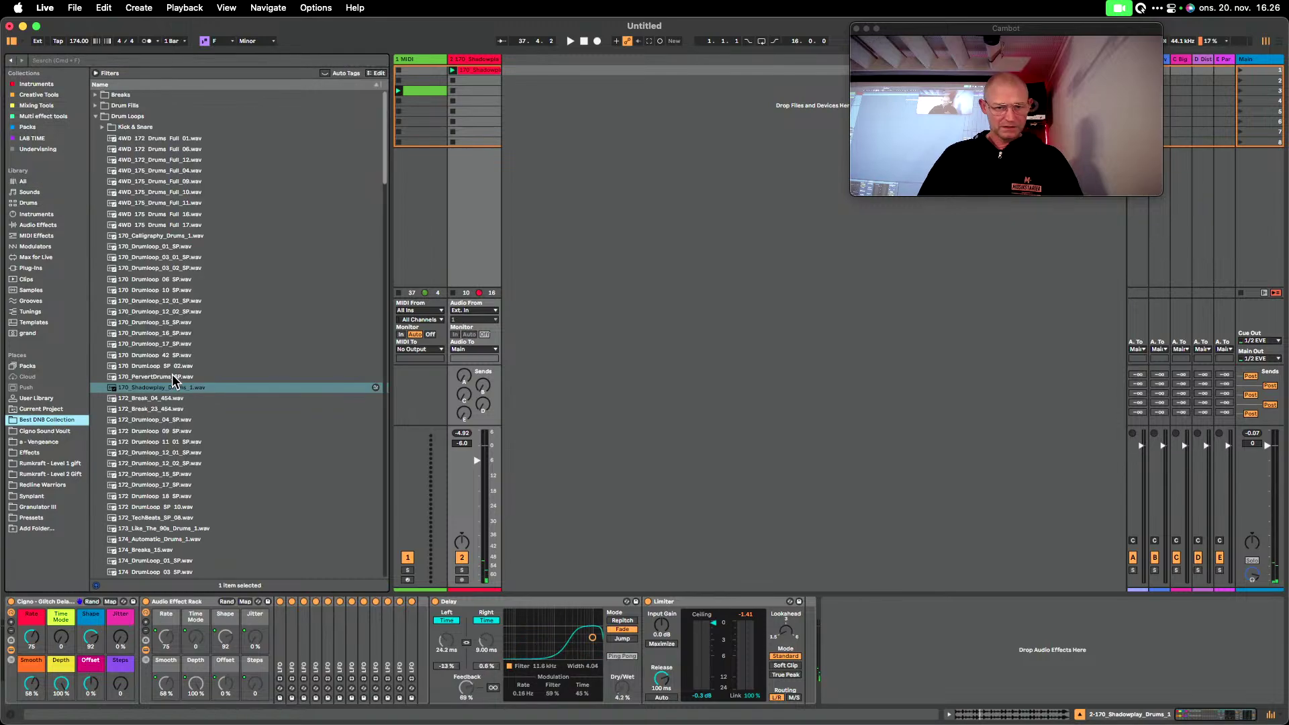
pyautogui.click(96, 116)
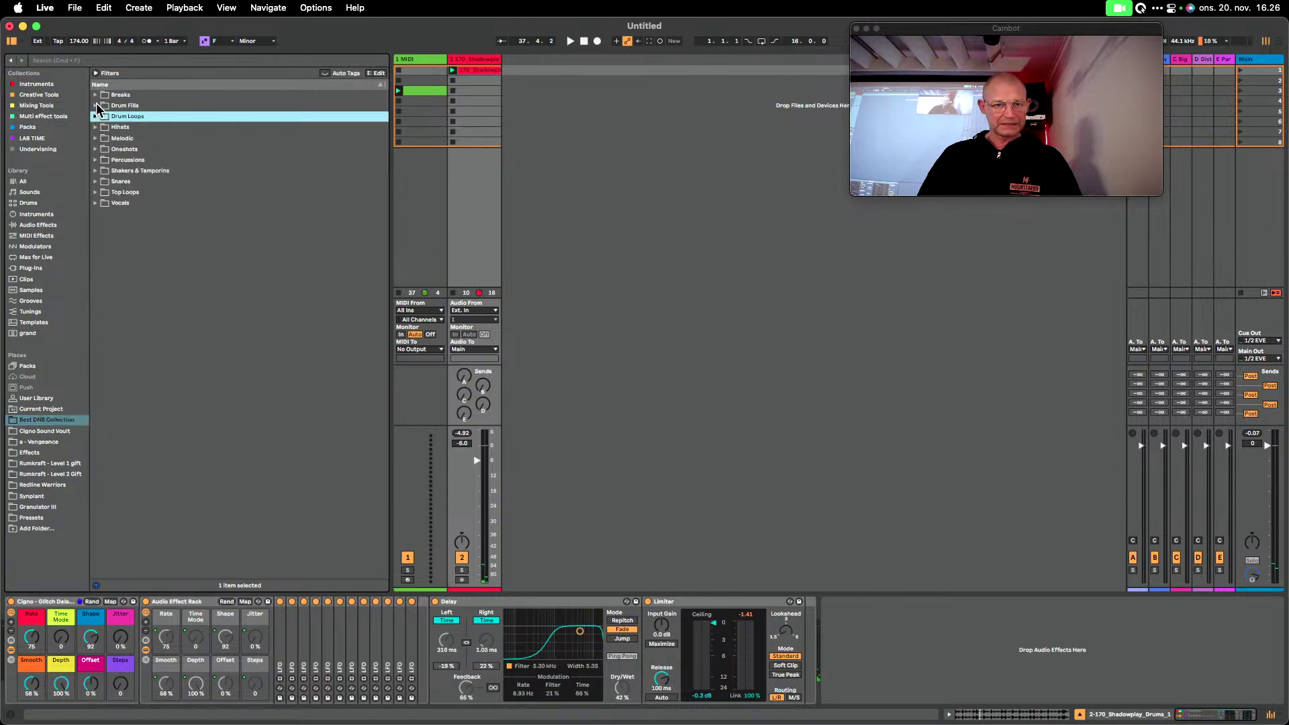
pyautogui.click(96, 192)
pyautogui.click(95, 192)
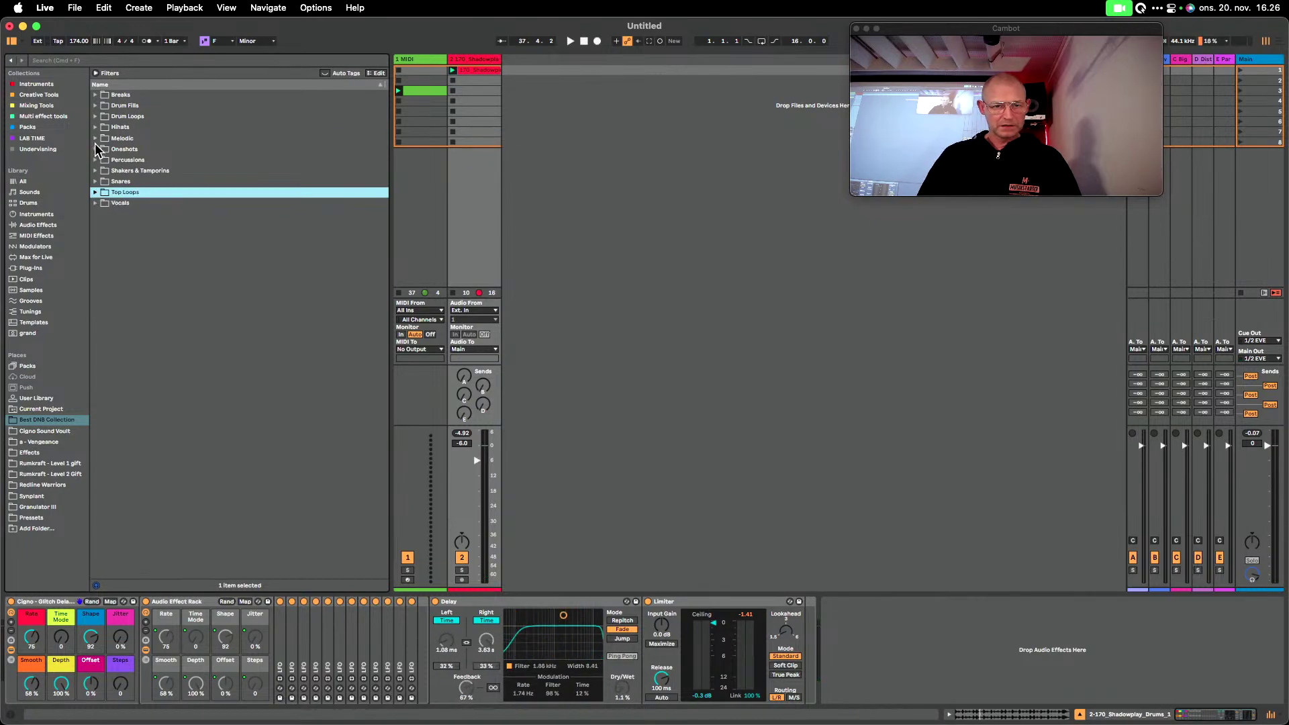
pyautogui.click(96, 138)
pyautogui.click(103, 172)
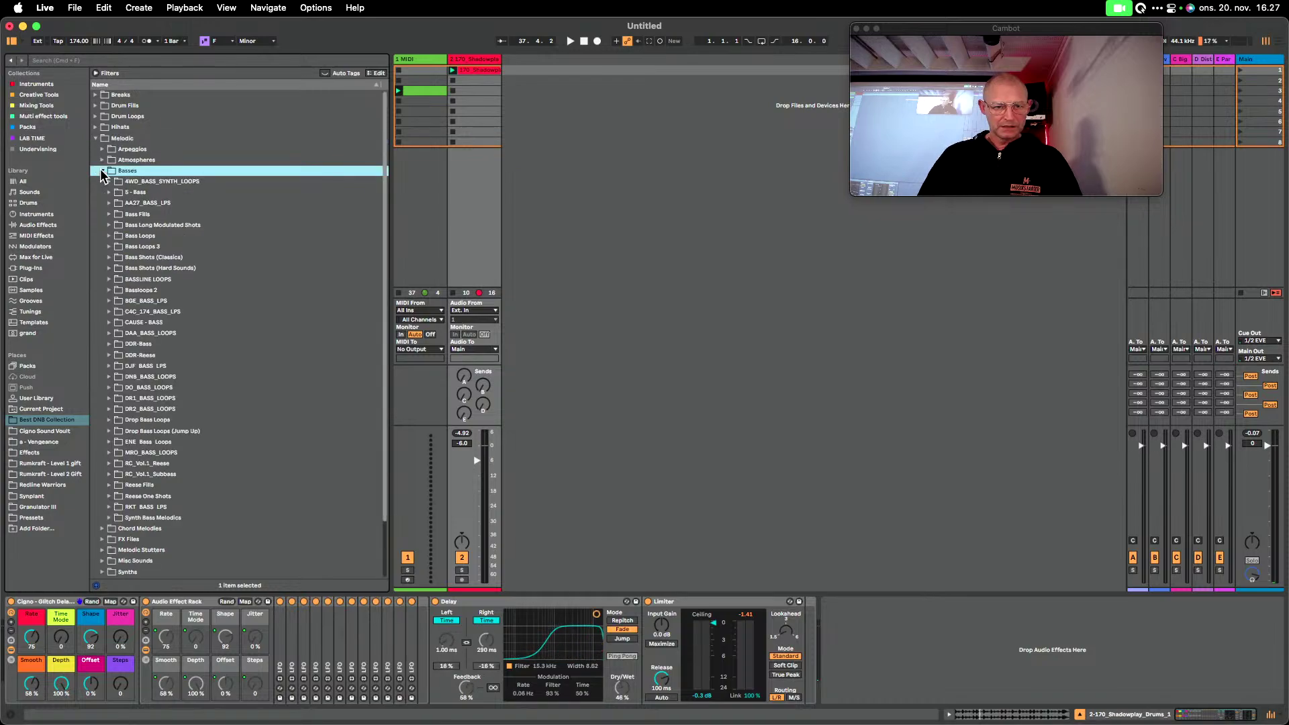
pyautogui.click(108, 148)
pyautogui.click(102, 149)
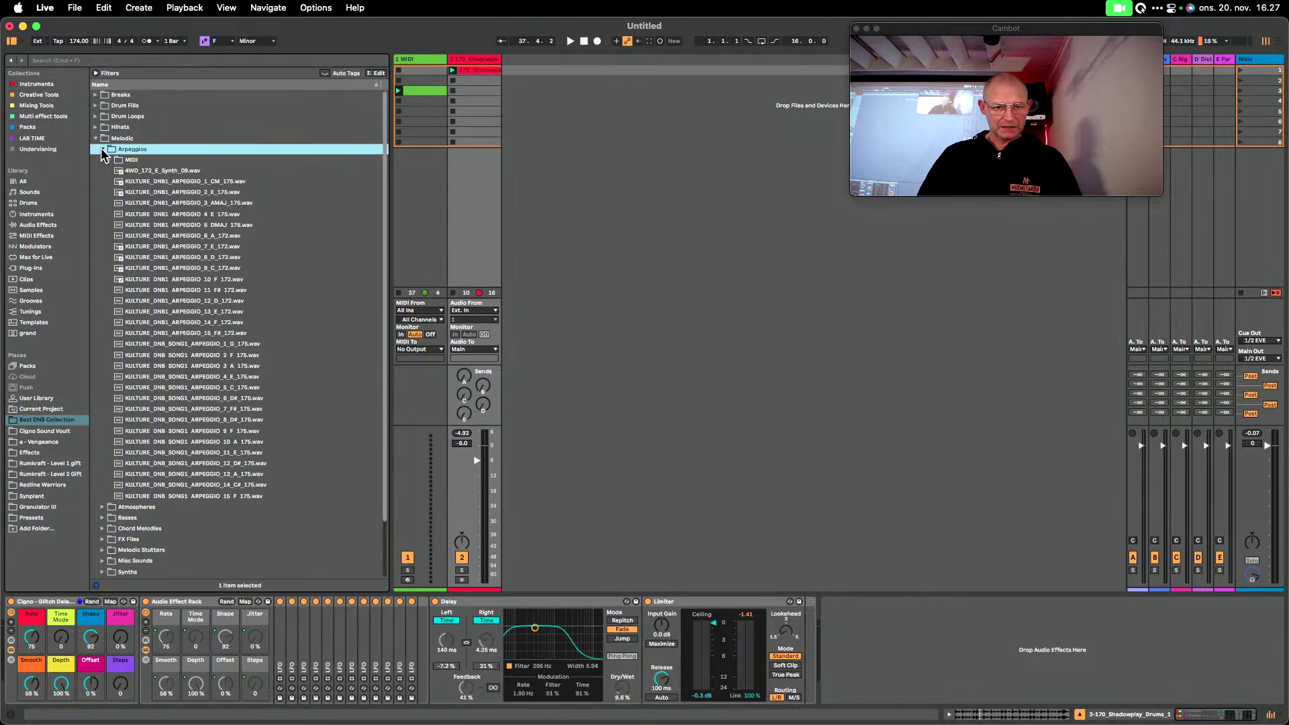
pyautogui.click(161, 236)
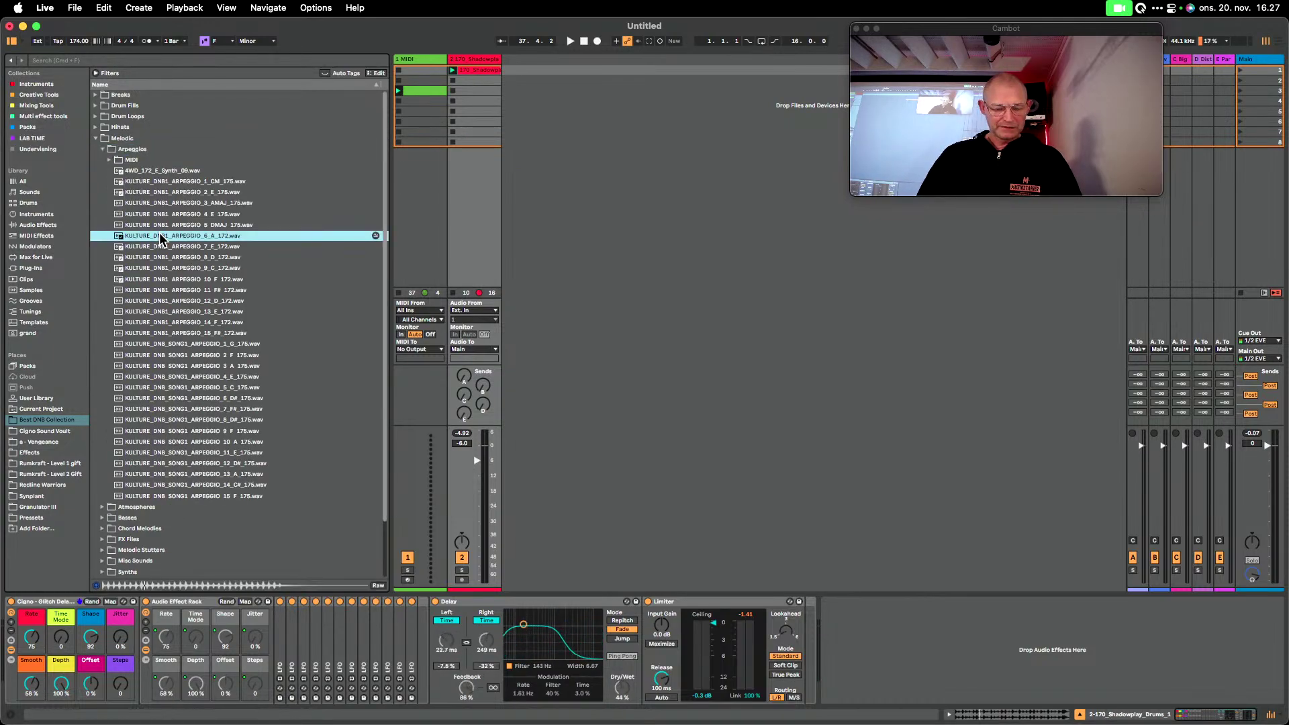
pyautogui.moveTo(156, 233); pyautogui.dragTo(489, 66)
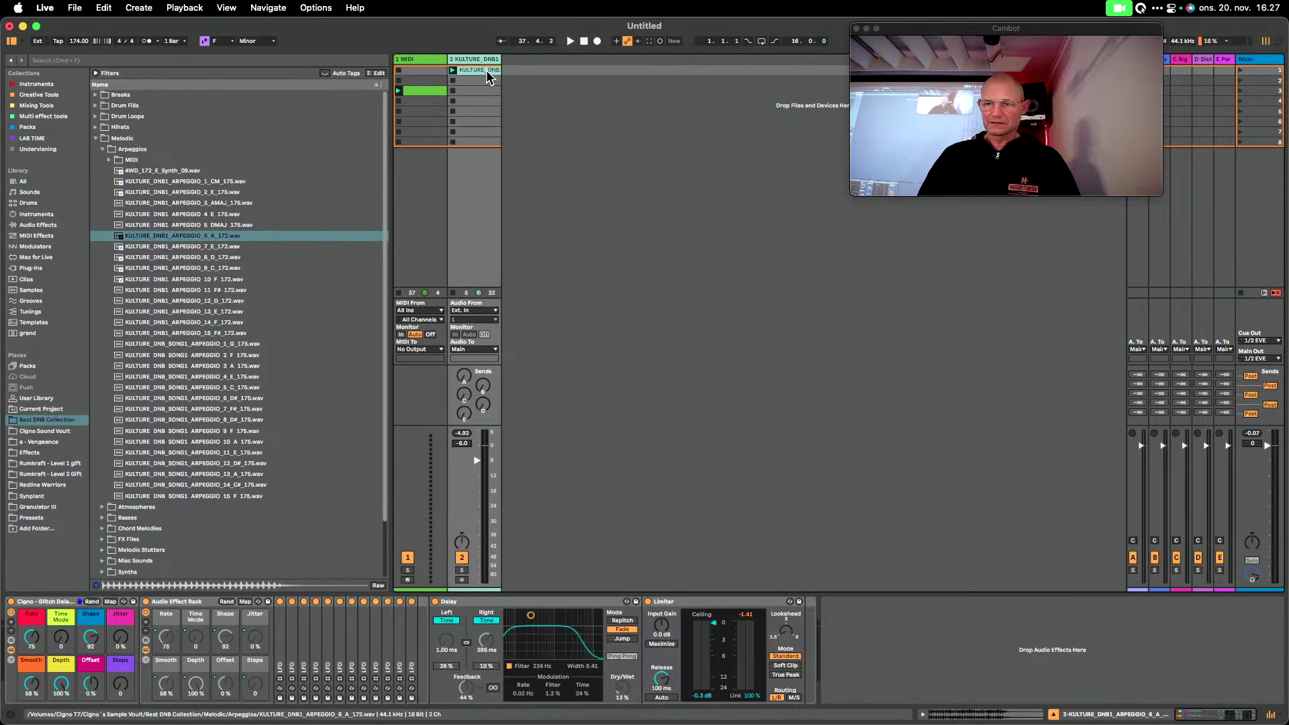
# Set the arpeggio clip's loop length to 4 bars, play it and return to the track's device view.
pyautogui.doubleClick(486, 70)
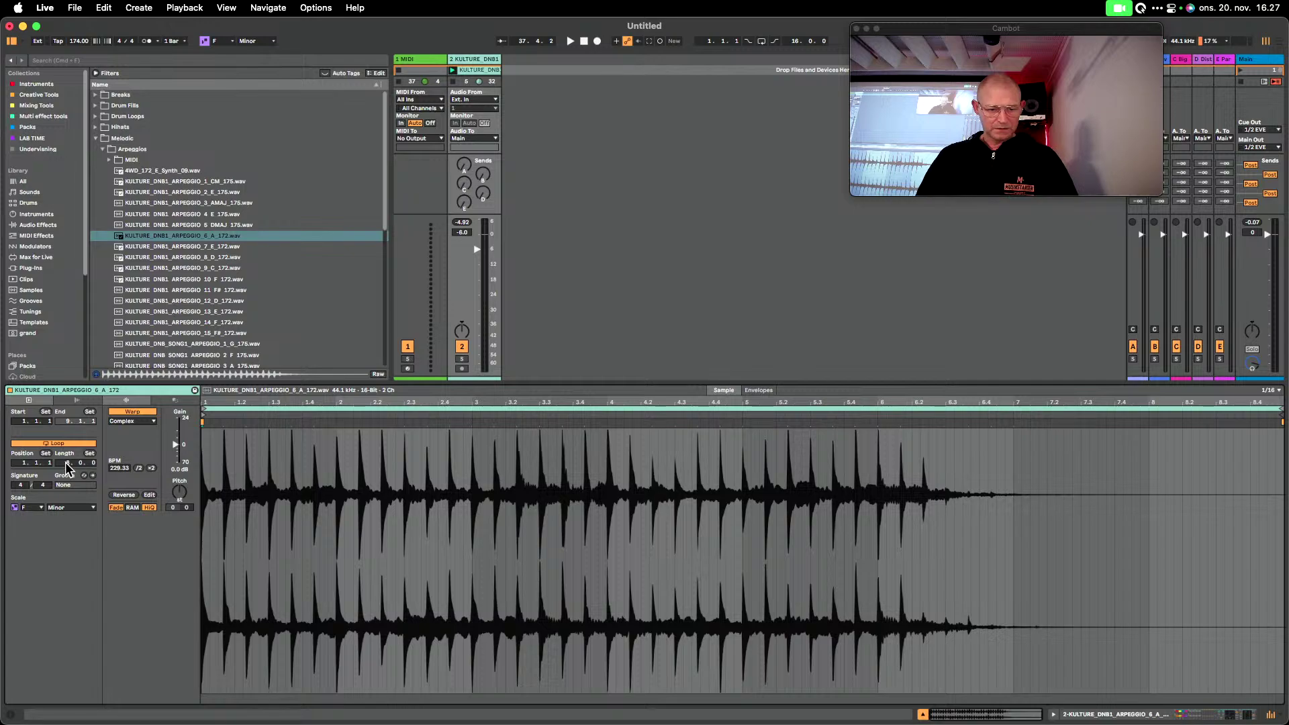
pyautogui.moveTo(67, 464); pyautogui.dragTo(67, 483)
pyautogui.press('space')
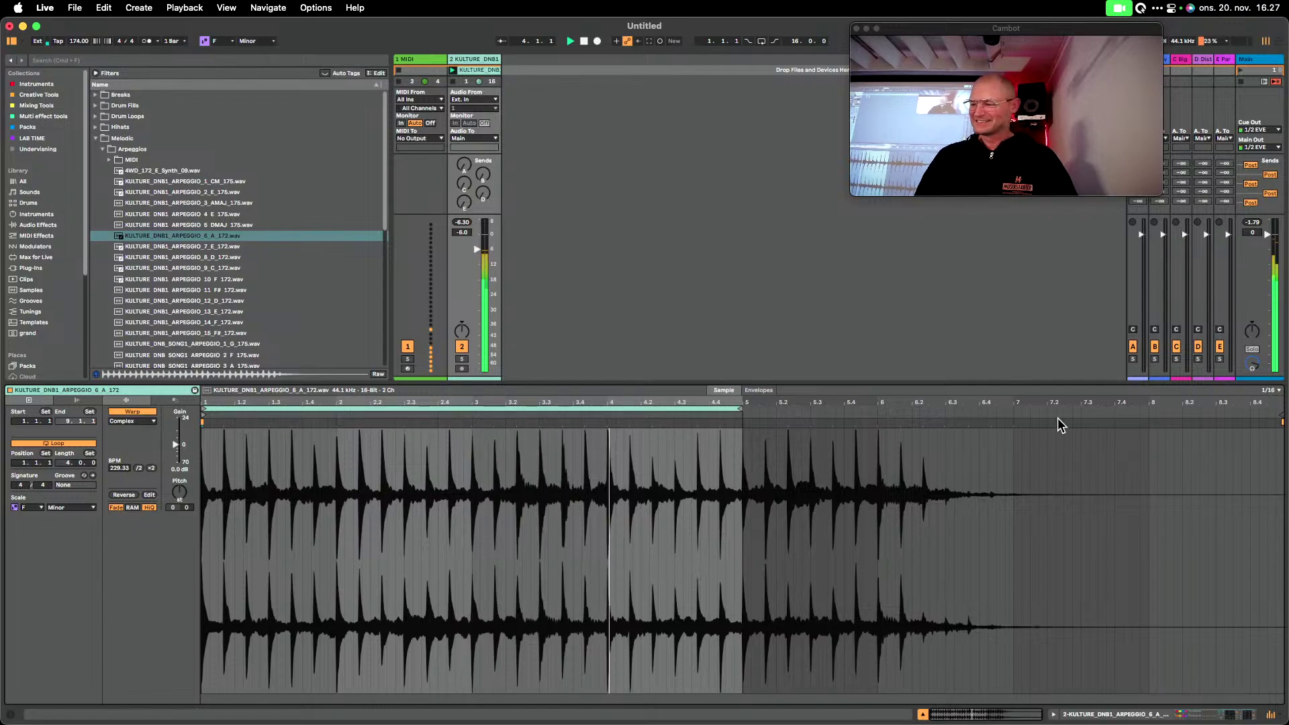
pyautogui.click(1226, 717)
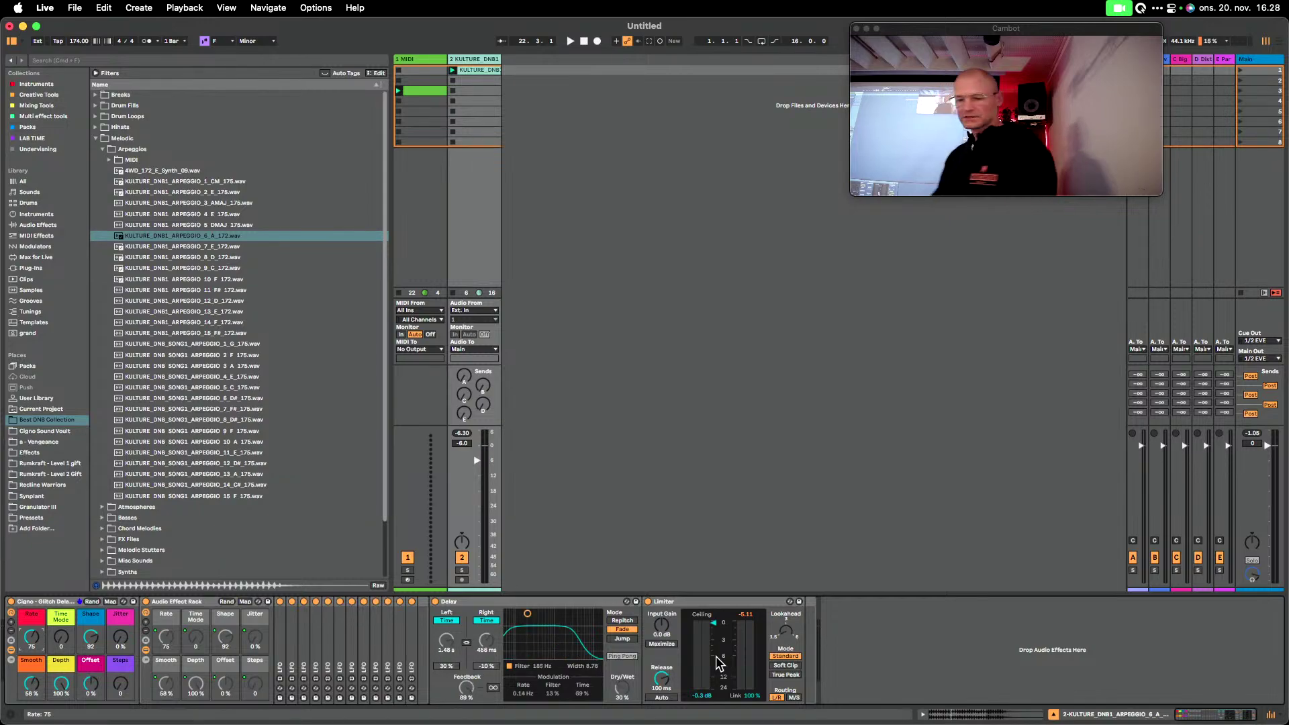
# Unfold the LFOs controlling the Delay's Dry/Wet and Ping Pong in the Glitch Delay rack and play the arpeggio clip.
pyautogui.click(413, 654)
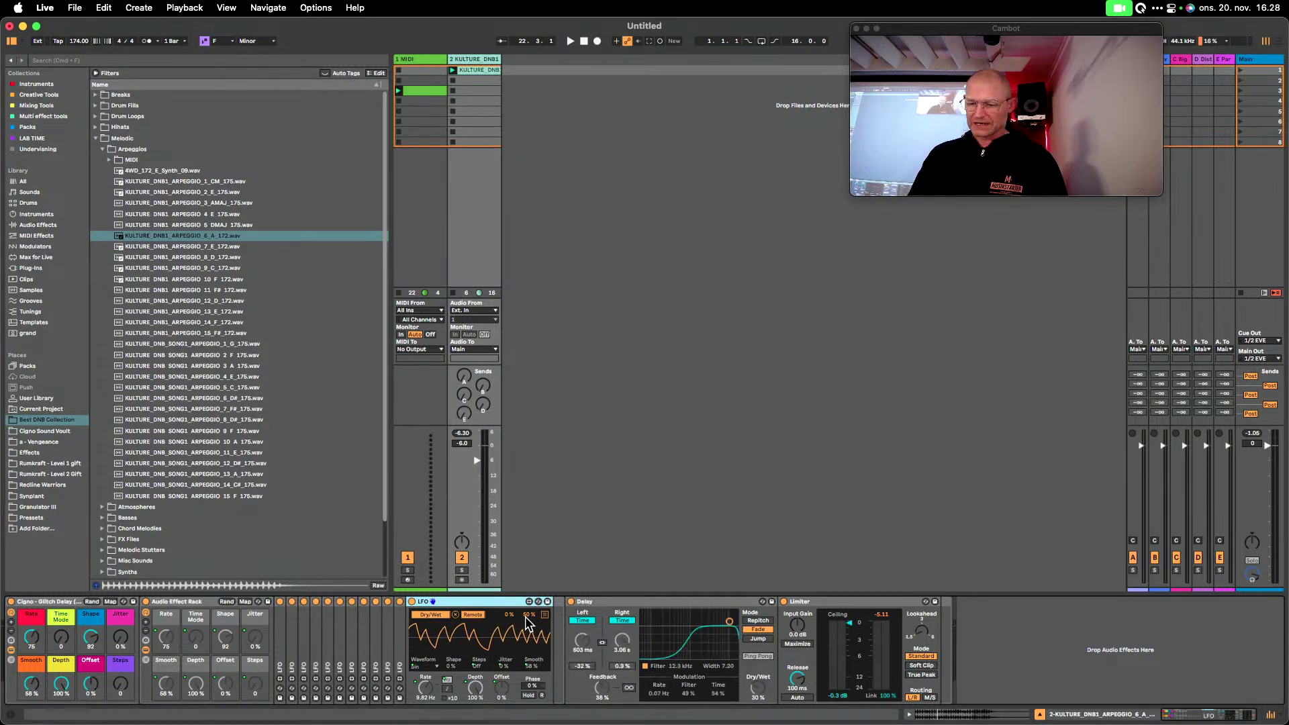
pyautogui.click(452, 71)
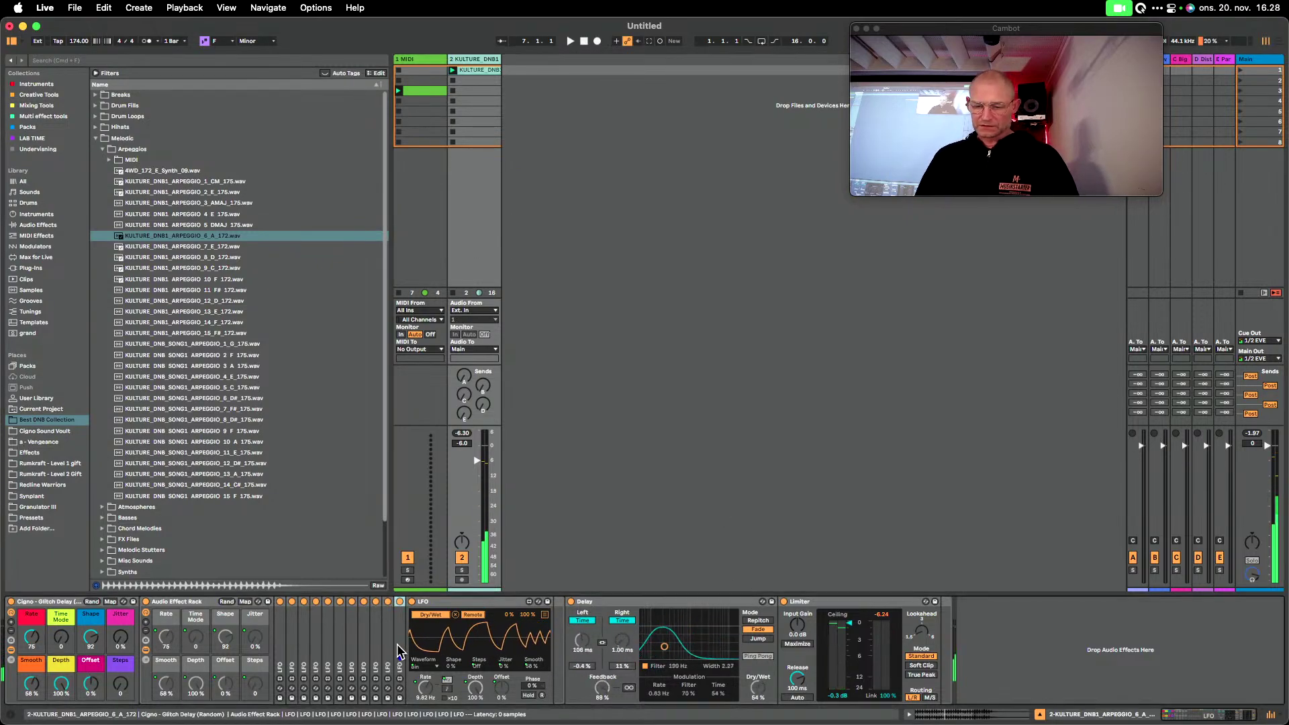
pyautogui.press('super+d')
pyautogui.click(417, 614)
pyautogui.click(894, 656)
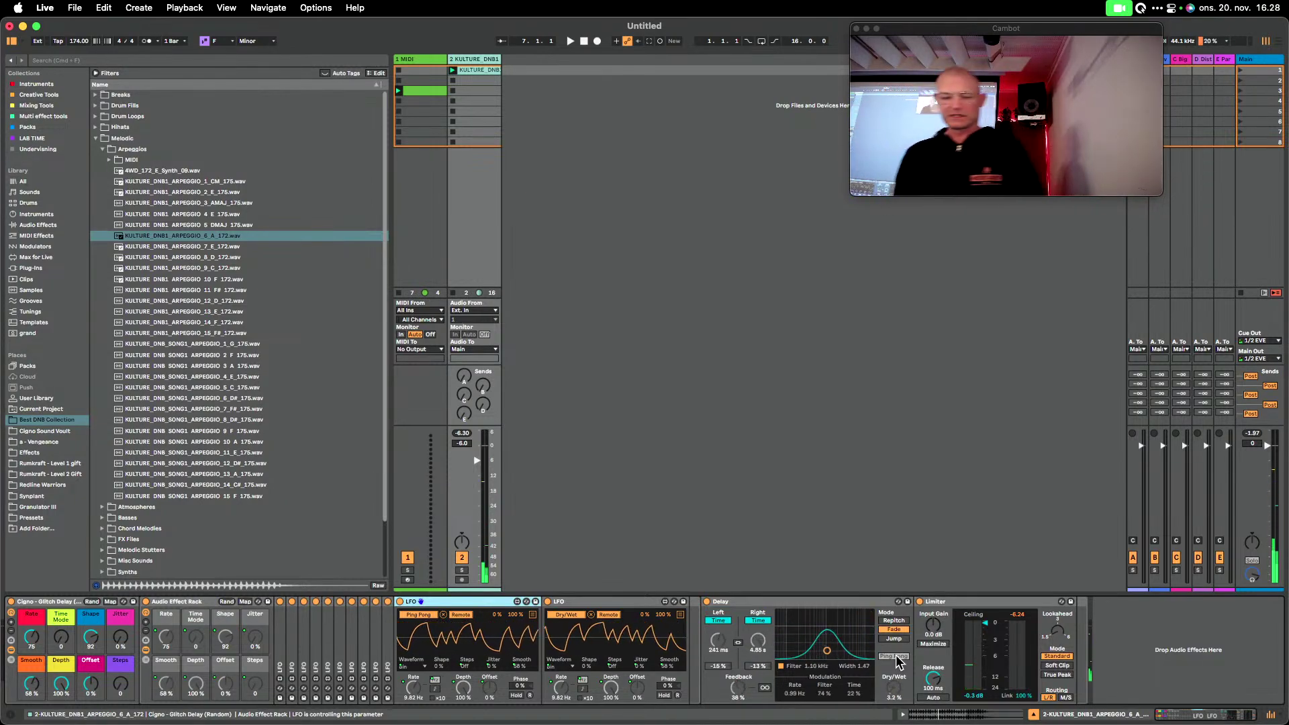
# Unfold the next two LFOs in the rack, which control the Delay's L Time and R Time.
pyautogui.press('super+d')
pyautogui.click(405, 614)
pyautogui.click(853, 641)
pyautogui.click(895, 639)
pyautogui.press('super+d')
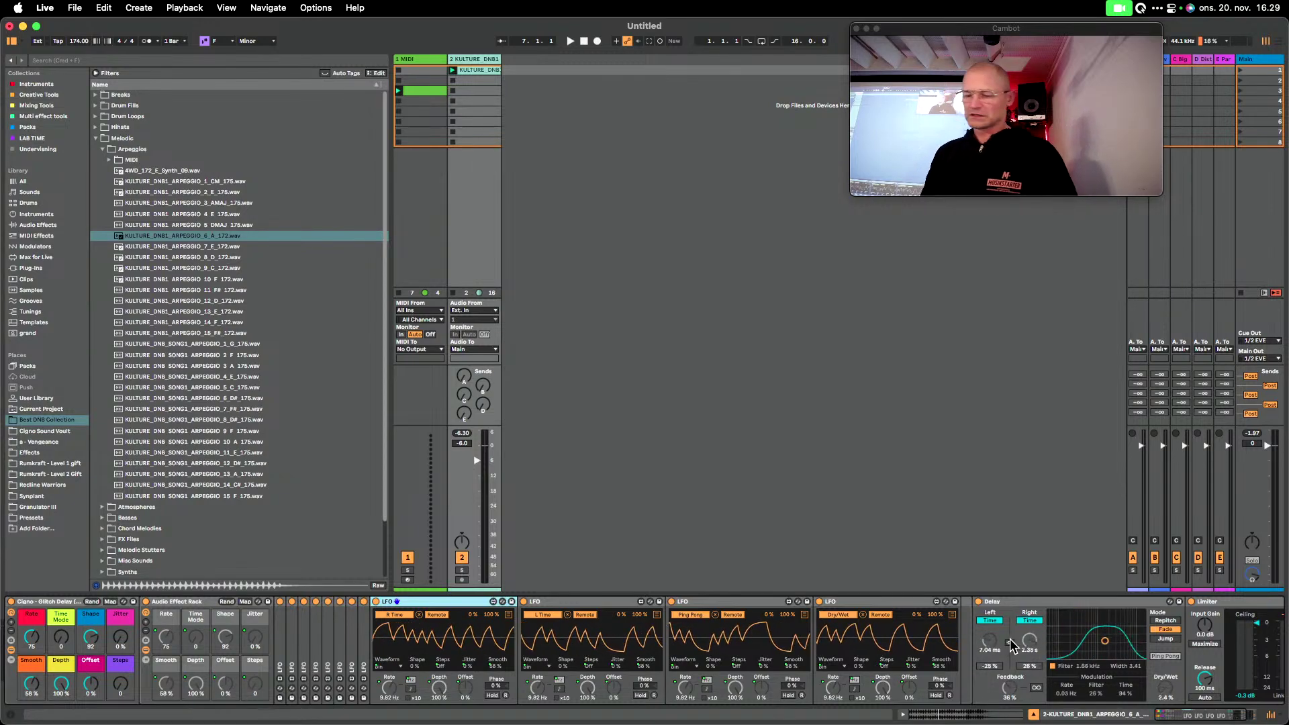
# Unfold the Feedback, L Offset, R Offset and Filter Freq LFOs and close the Feedback LFO's mapping list.
pyautogui.doubleClick(362, 639)
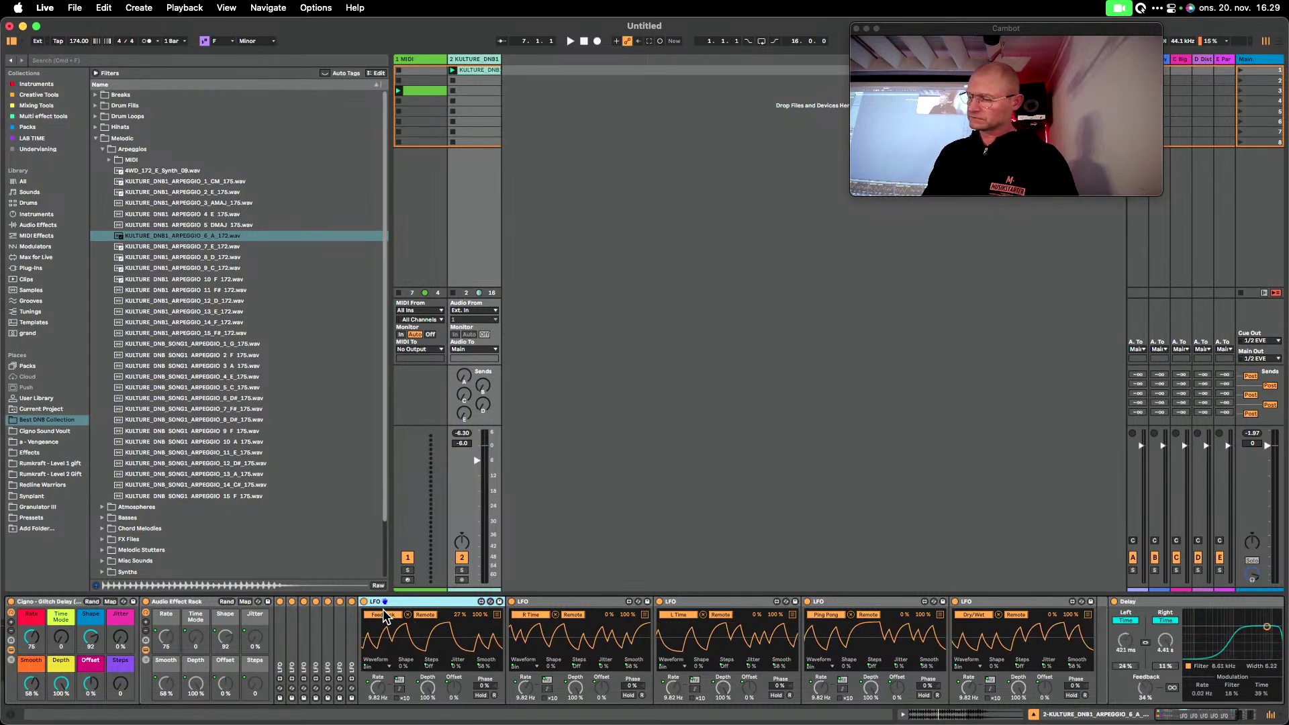
pyautogui.doubleClick(353, 625)
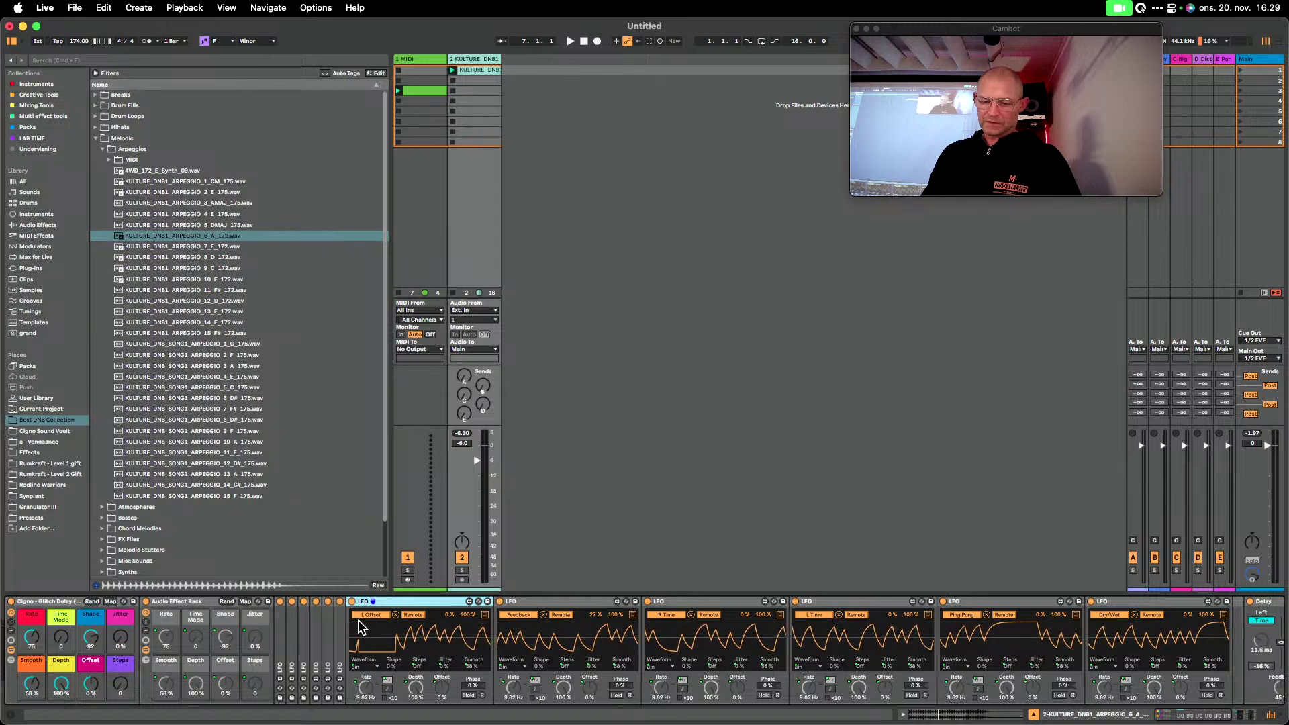
pyautogui.doubleClick(343, 636)
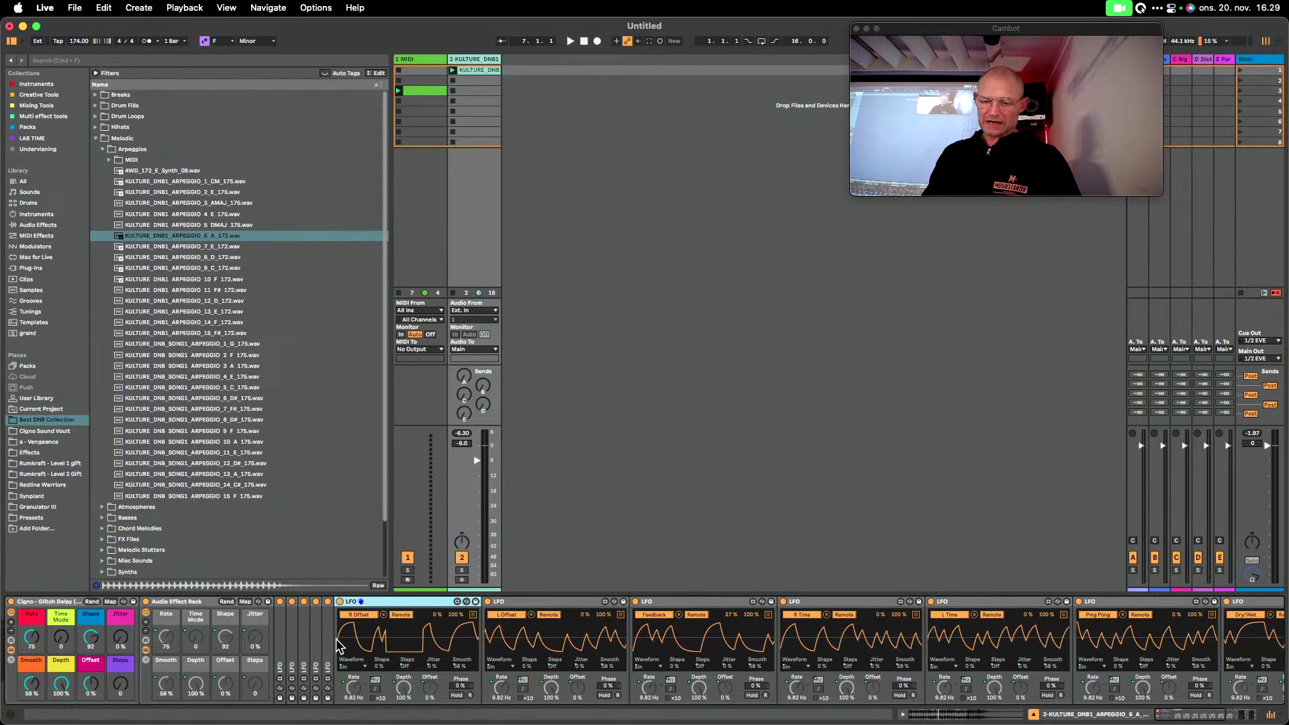
pyautogui.doubleClick(324, 644)
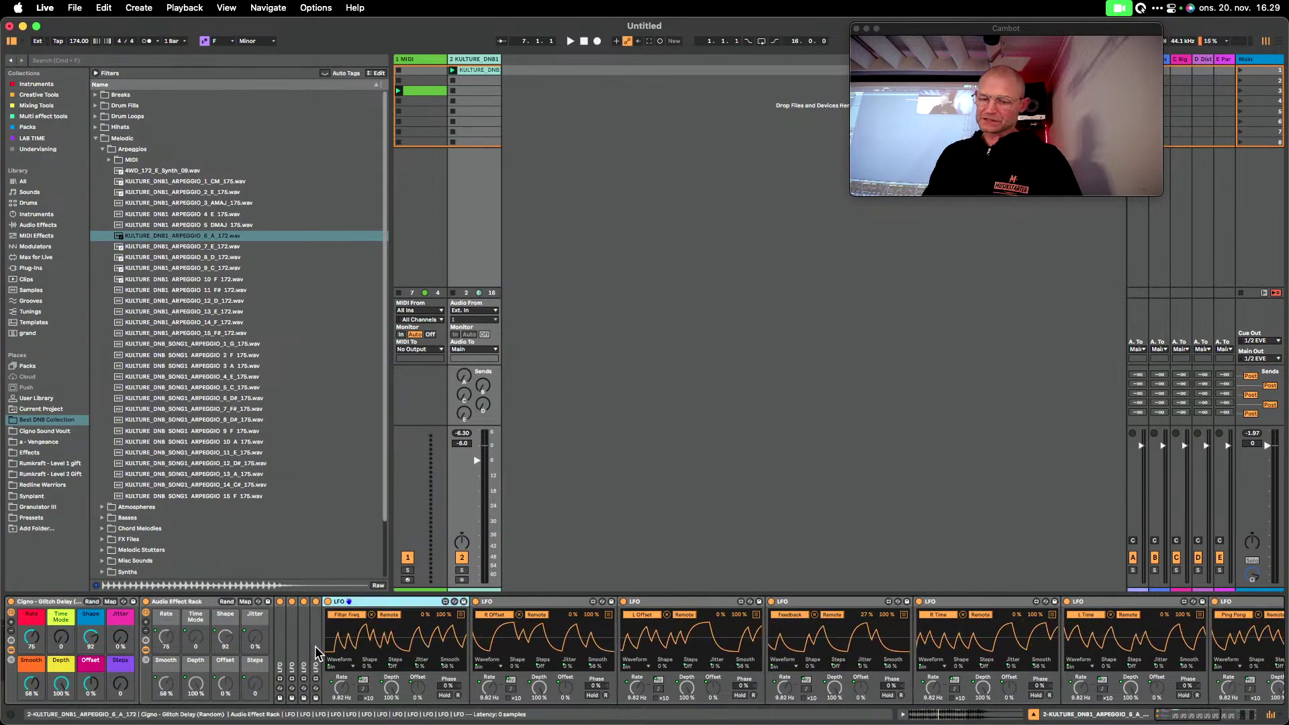
pyautogui.hscroll(10, 979, 671)
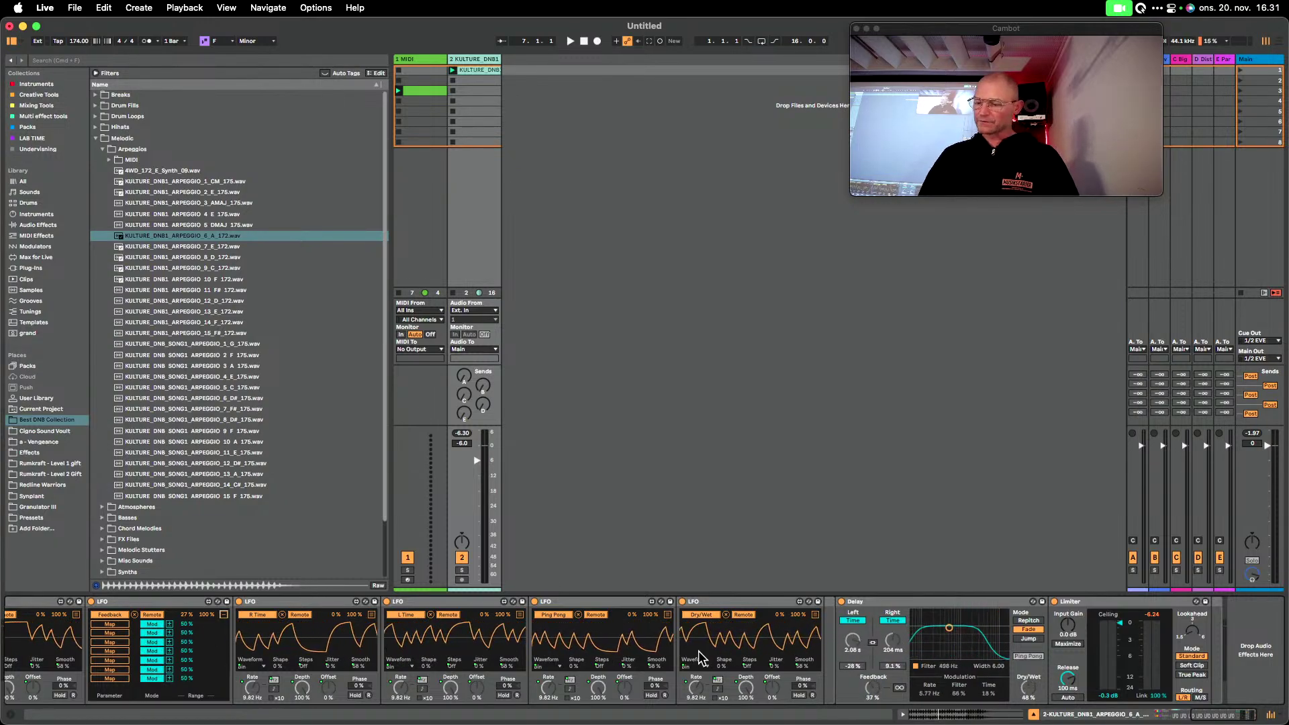
pyautogui.click(224, 602)
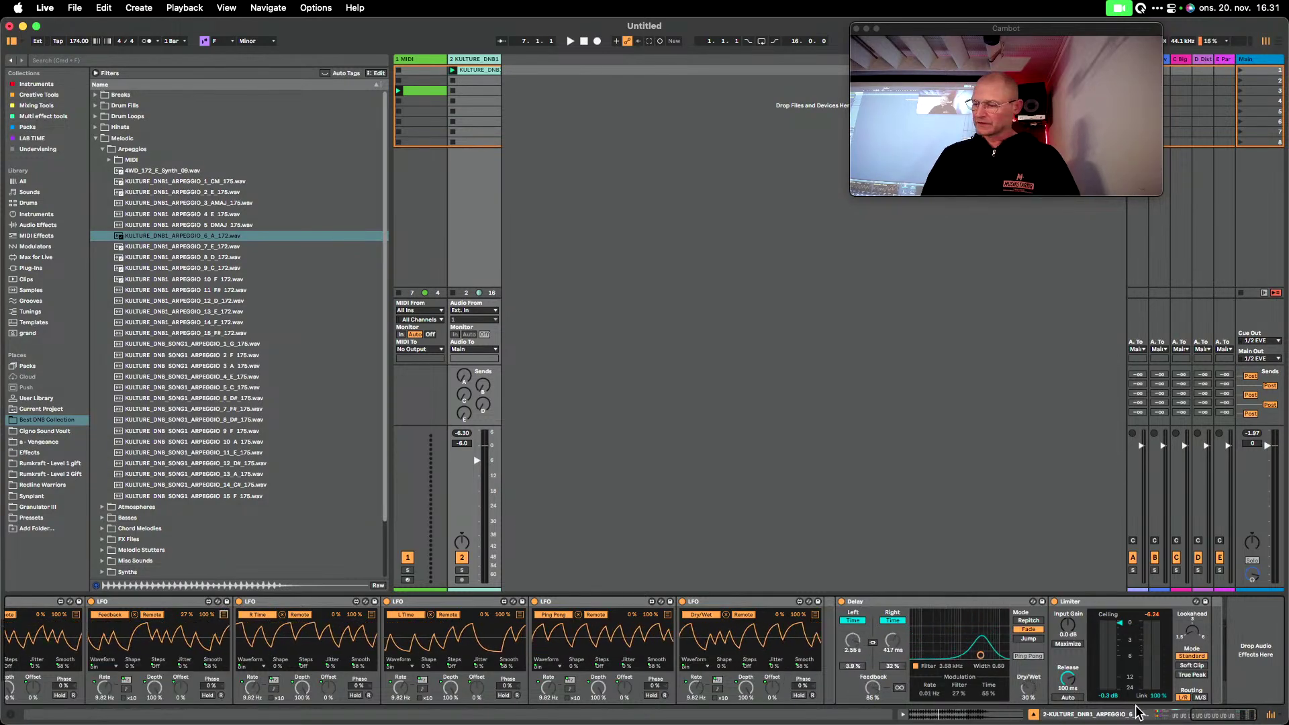
# Set the Glitch Delay rack's Shape macro to 74 so the LFOs use the Random waveform.
pyautogui.hscroll(-10, 537, 644)
pyautogui.moveTo(90, 641); pyautogui.dragTo(90, 638)
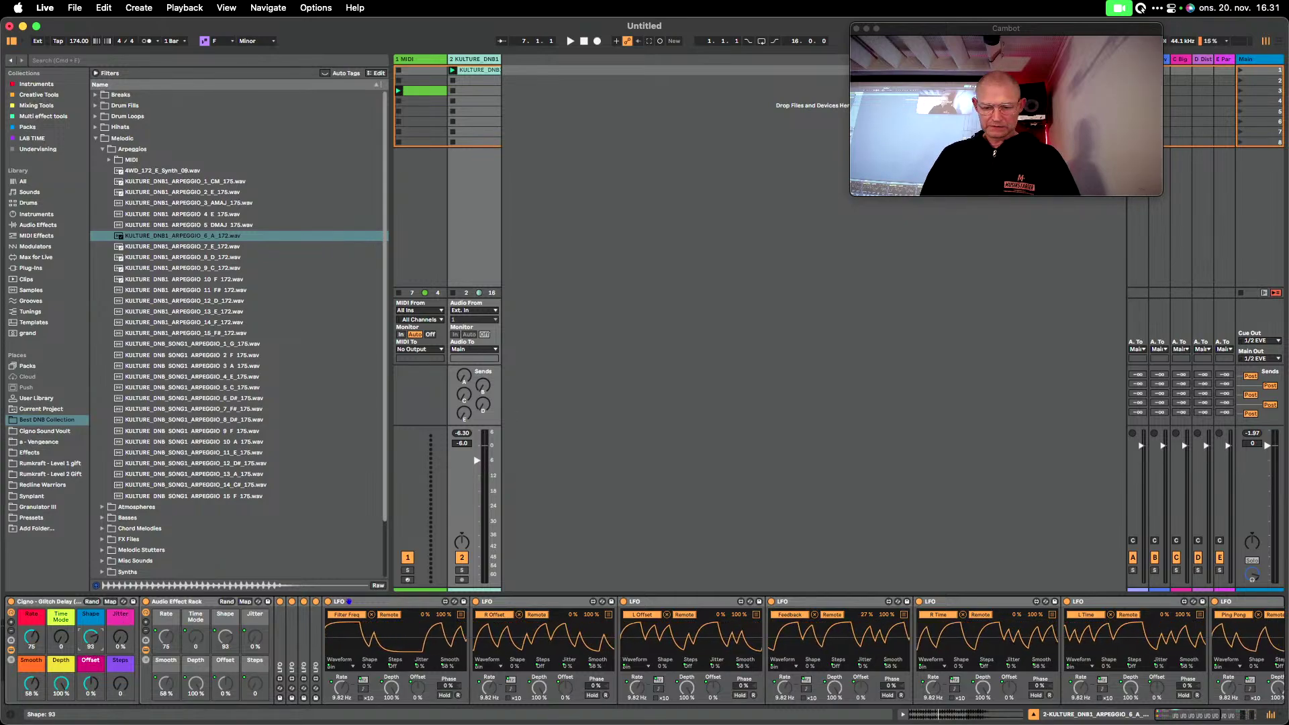
pyautogui.moveTo(91, 638); pyautogui.dragTo(91, 656)
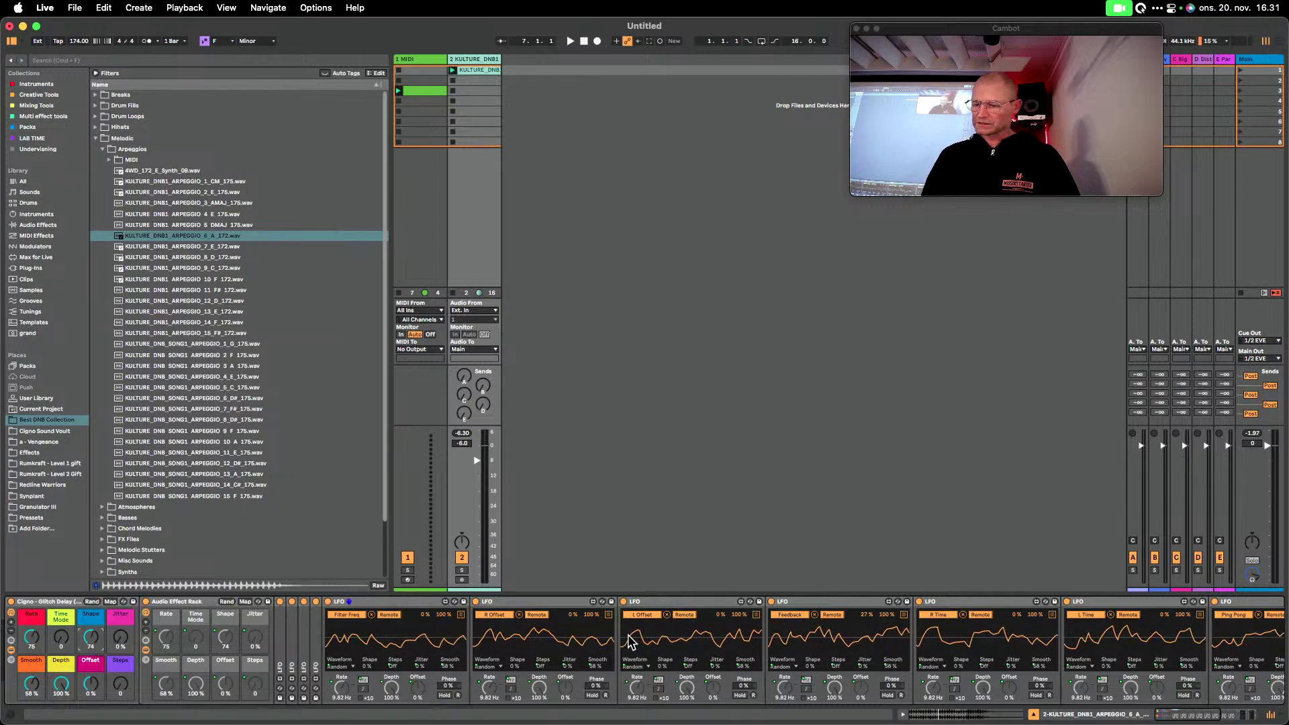